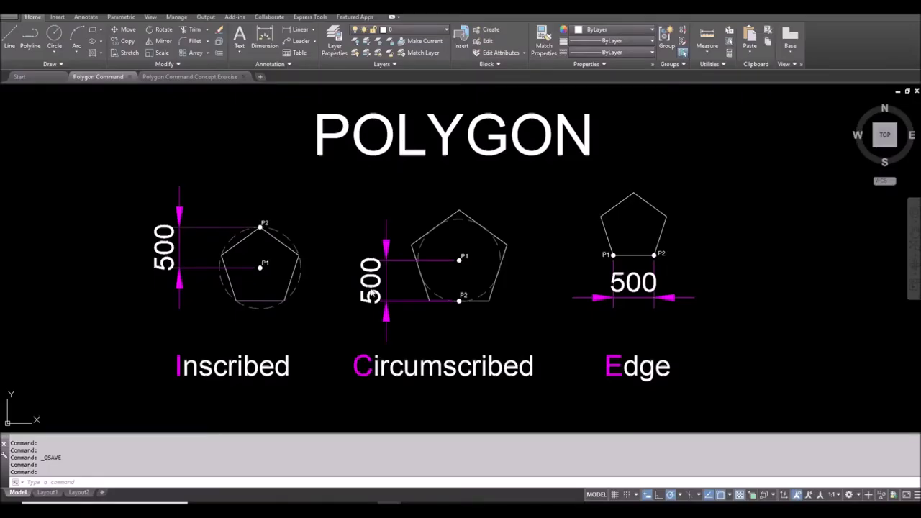
# Draw a five-sided polygon inscribed in a circle of radius 500 below the "Inscribed" label
pyautogui.scroll(1, 329, 181)
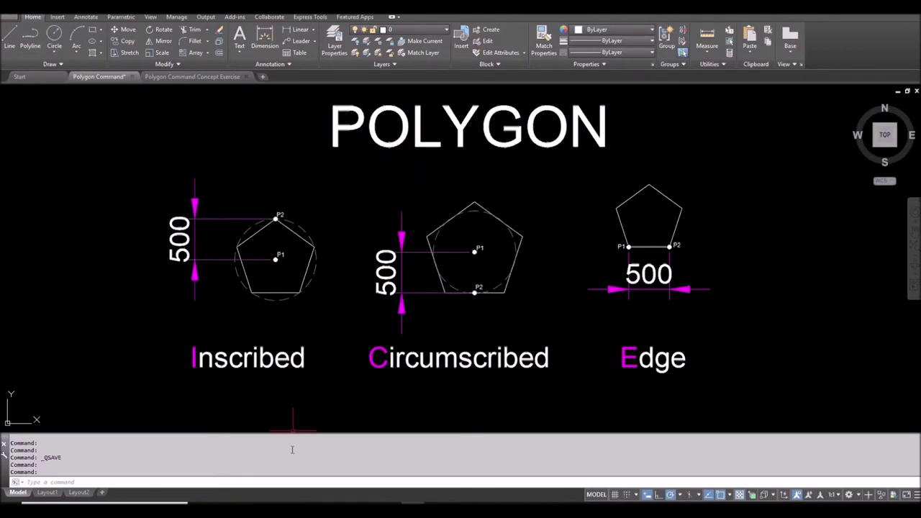
pyautogui.write('pol')
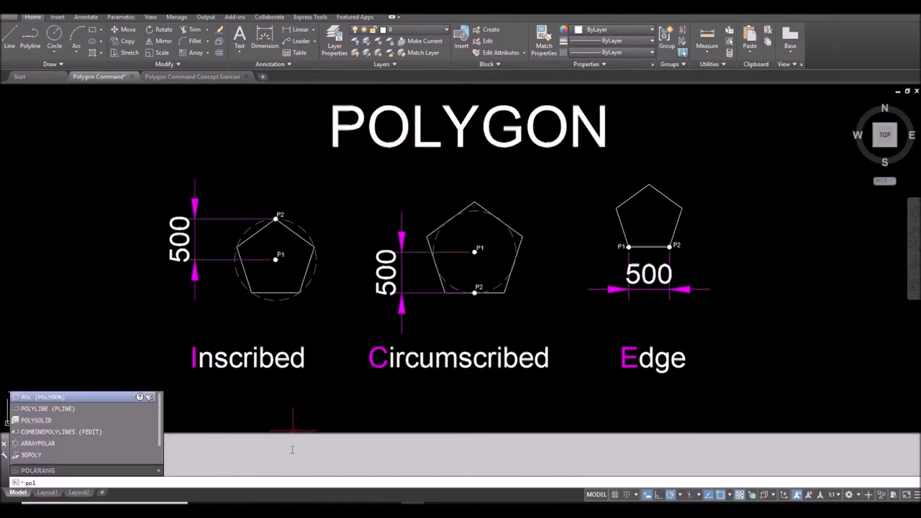
pyautogui.press('Return')
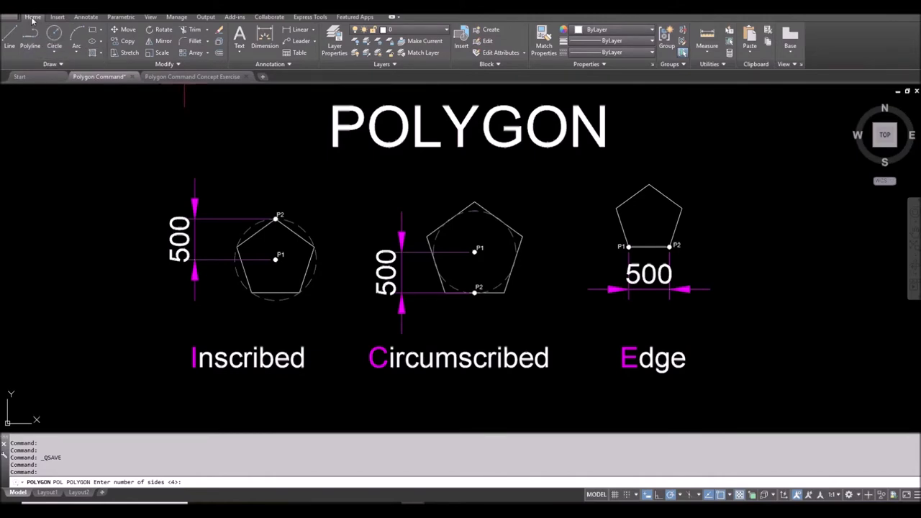
pyautogui.click(102, 30)
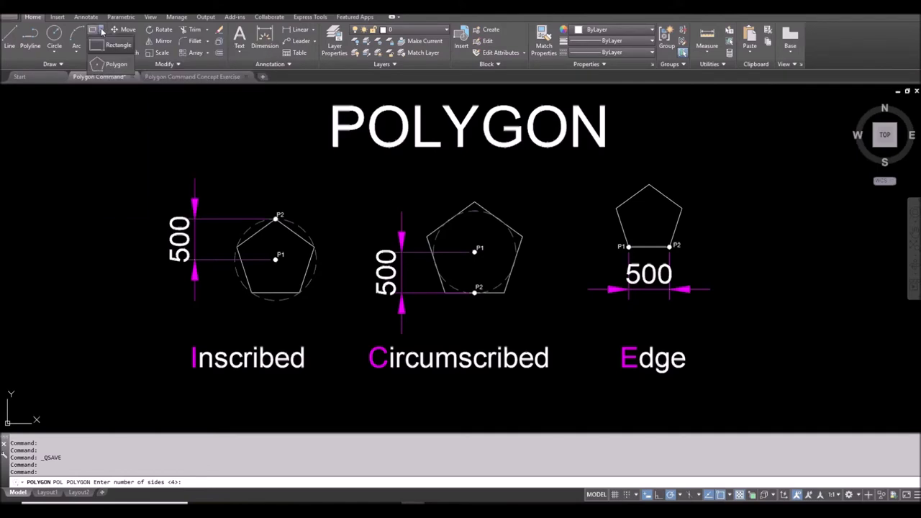
pyautogui.click(115, 65)
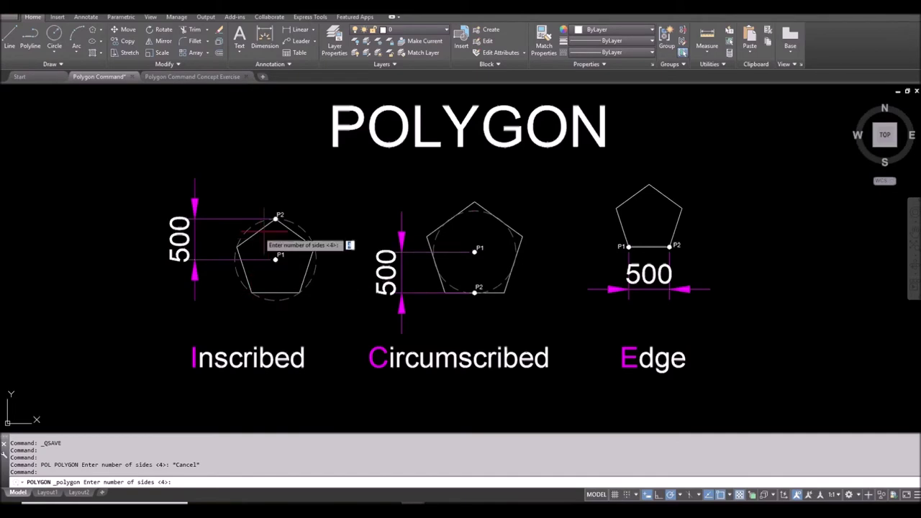
pyautogui.moveTo(325, 323); pyautogui.dragTo(335, 214, button='middle')
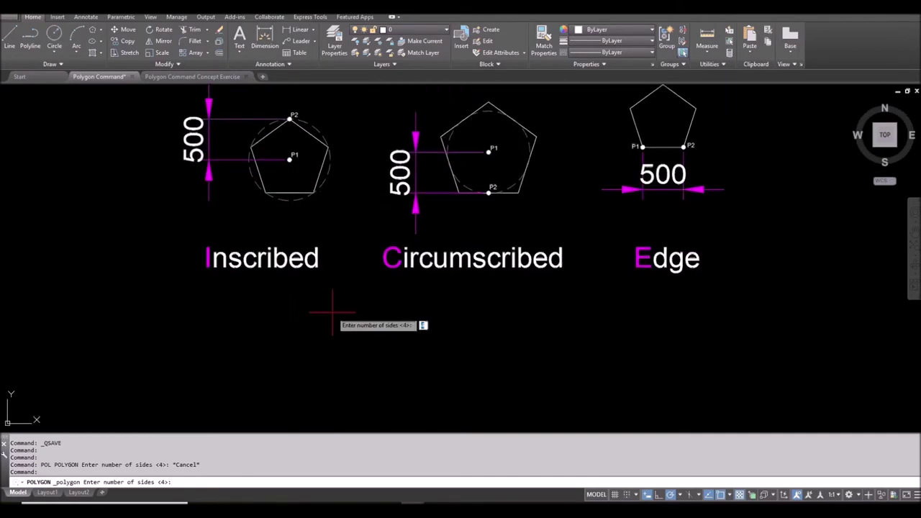
pyautogui.press('Return')
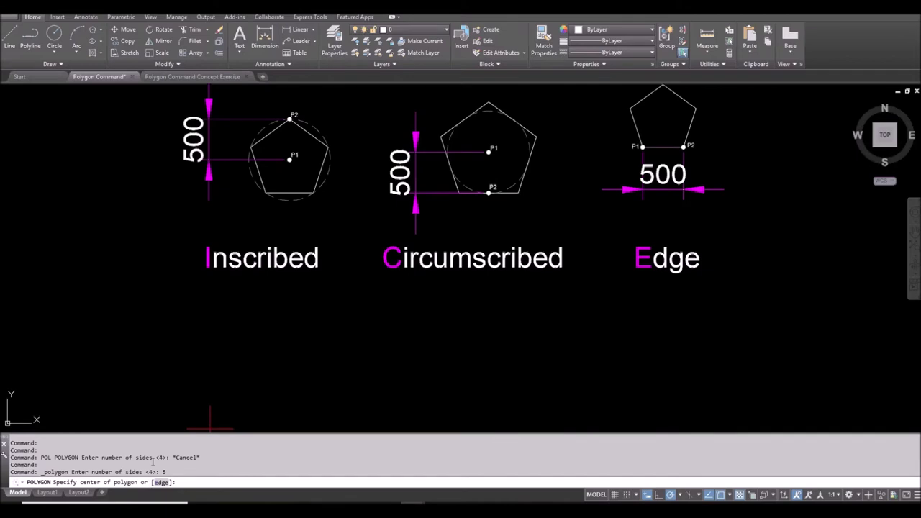
pyautogui.click(279, 349)
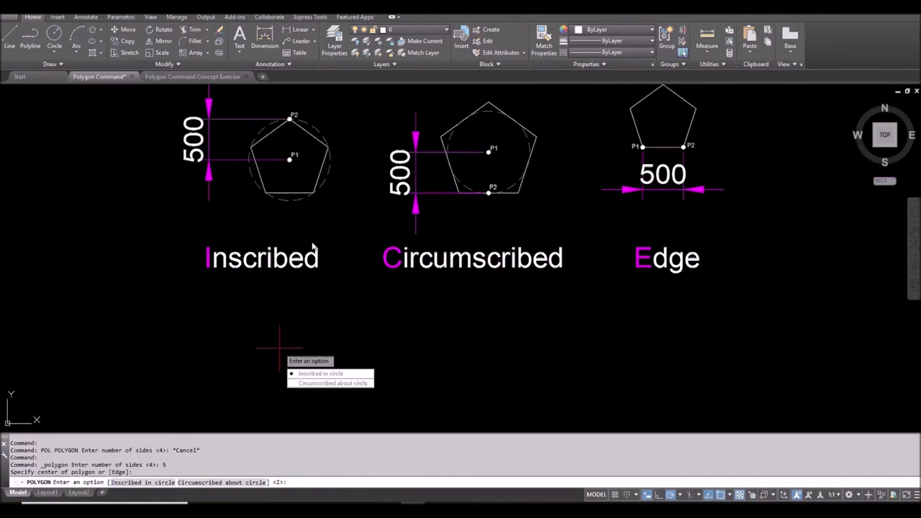
pyautogui.click(331, 374)
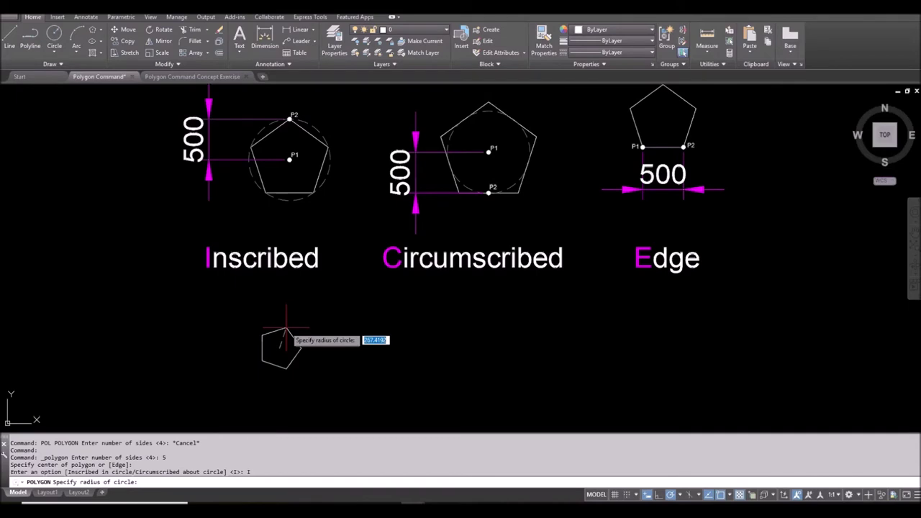
pyautogui.write('500')
pyautogui.press('Return')
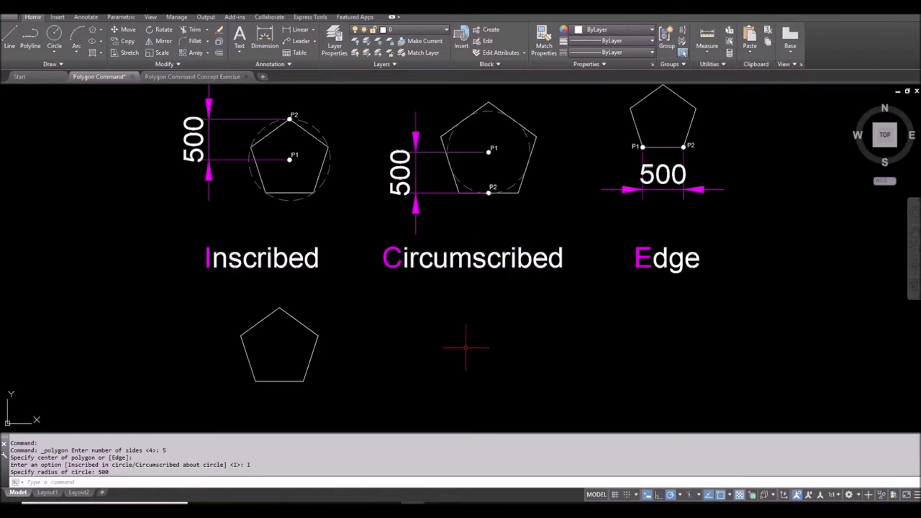
# Draw a five-sided polygon circumscribed about a circle of radius 500 below the "Circumscribed" label
pyautogui.press('Return')
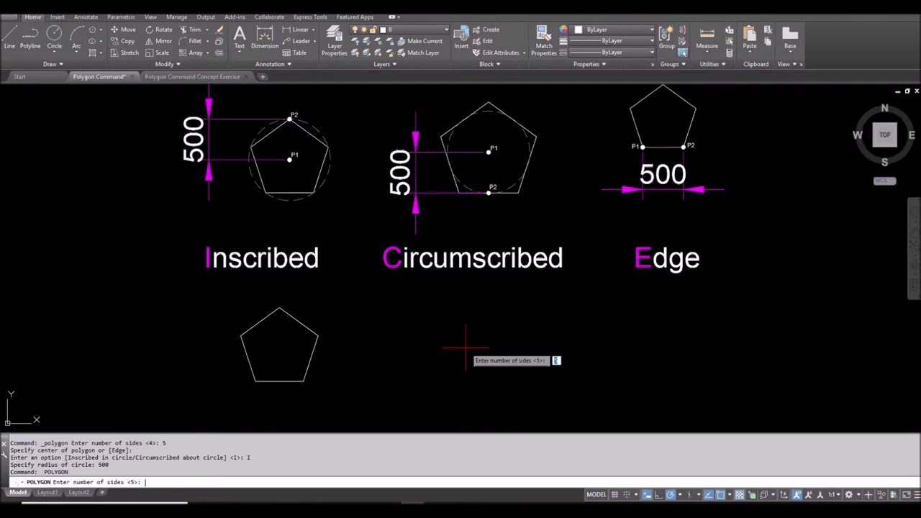
pyautogui.press('Return')
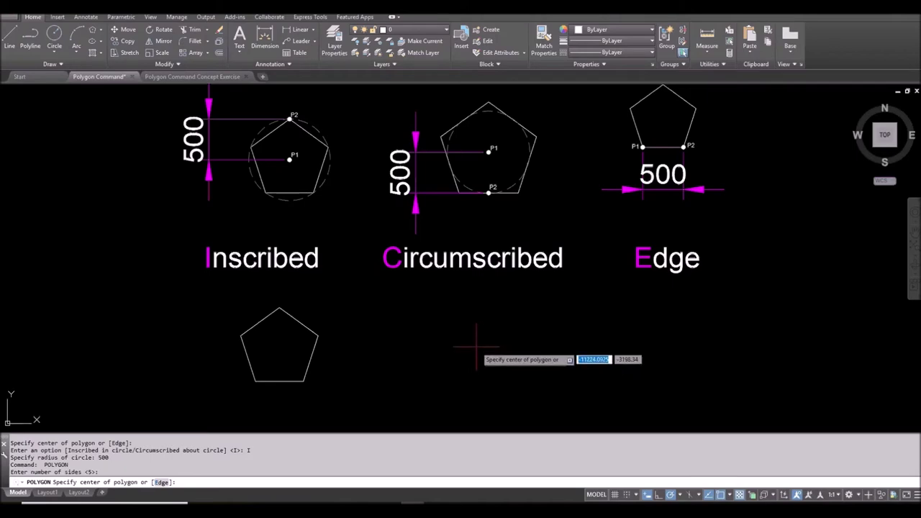
pyautogui.click(476, 346)
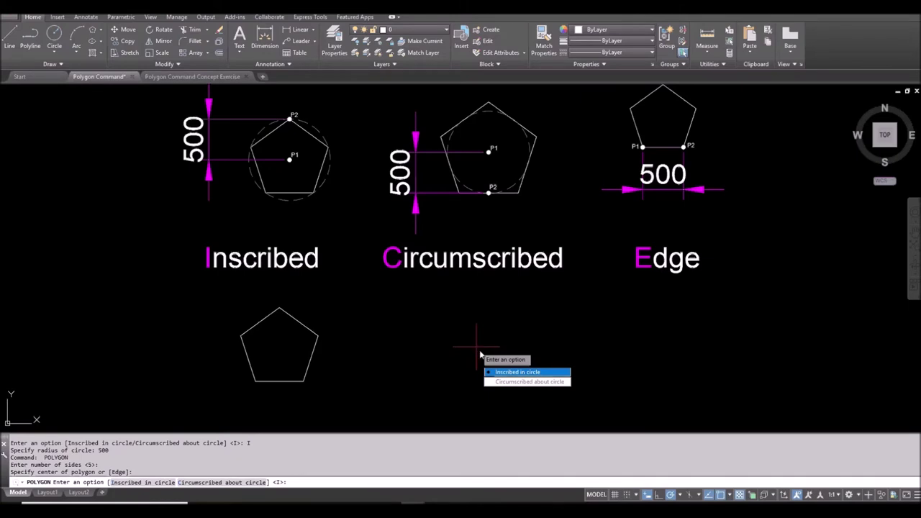
pyautogui.click(518, 382)
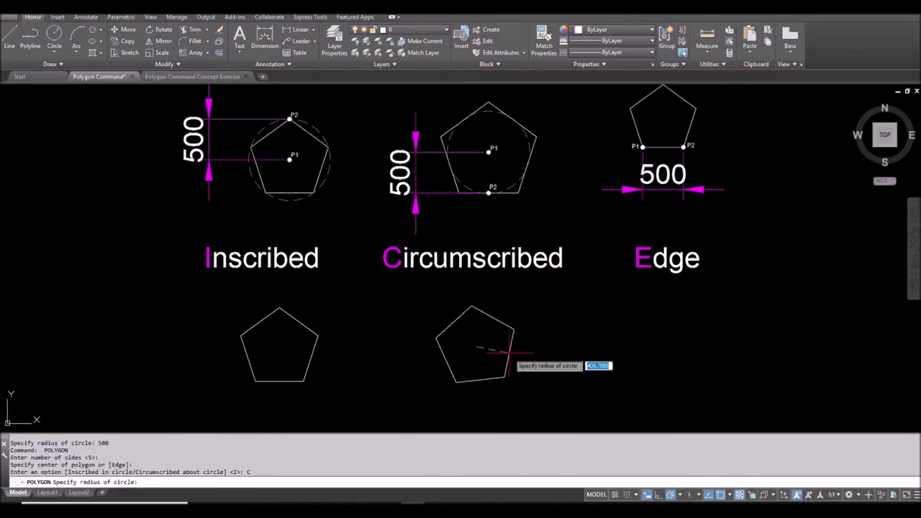
pyautogui.write('500')
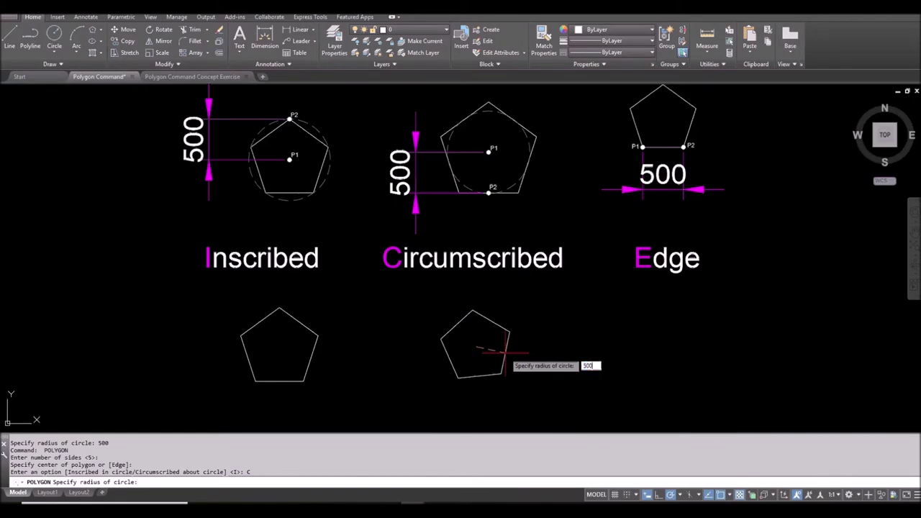
pyautogui.press('Return')
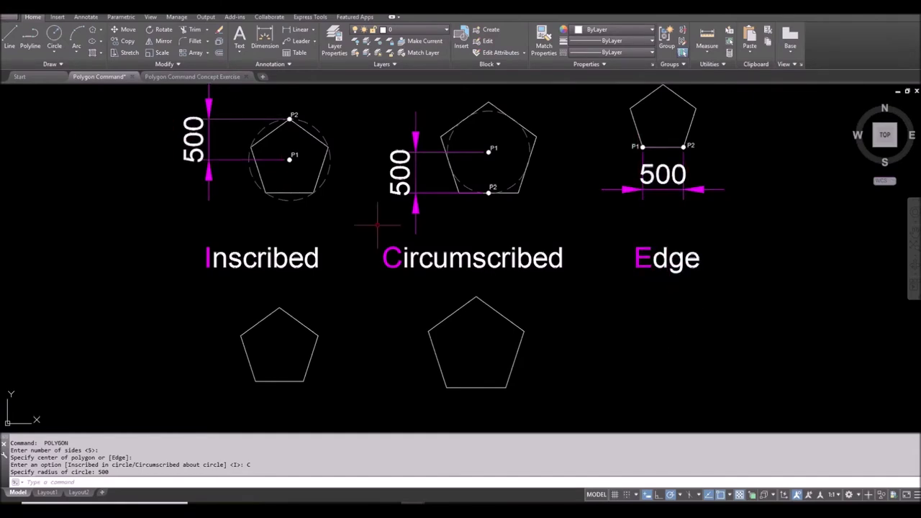
# Draw a five-sided polygon by its edge below the "Edge" label, with a horizontal base edge of 500
pyautogui.press('Return')
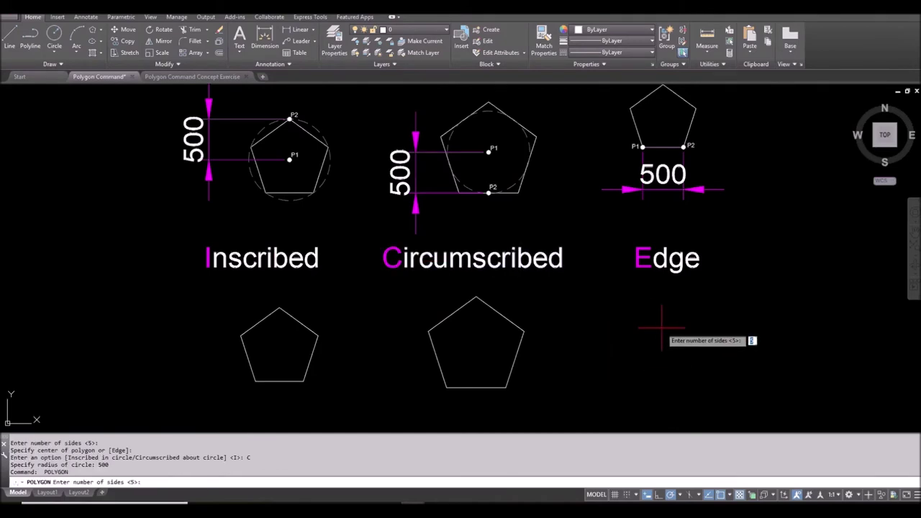
pyautogui.press('Return')
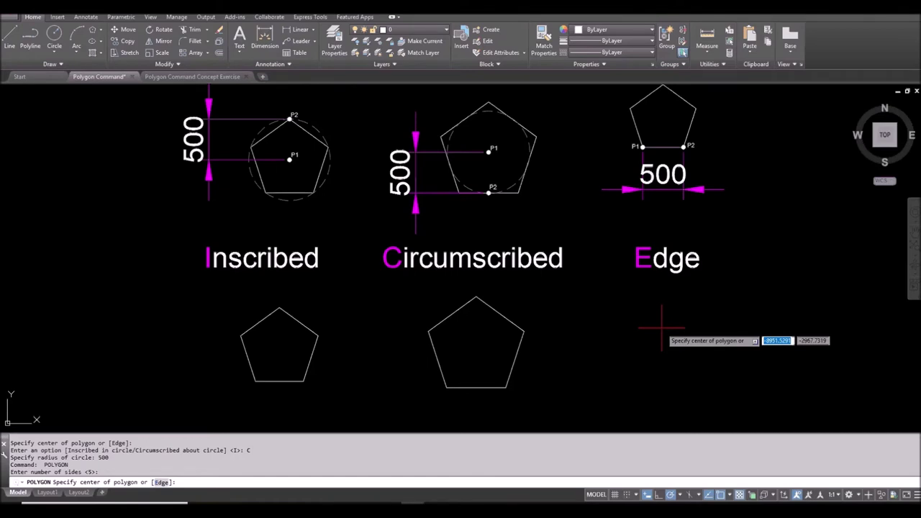
pyautogui.write('e')
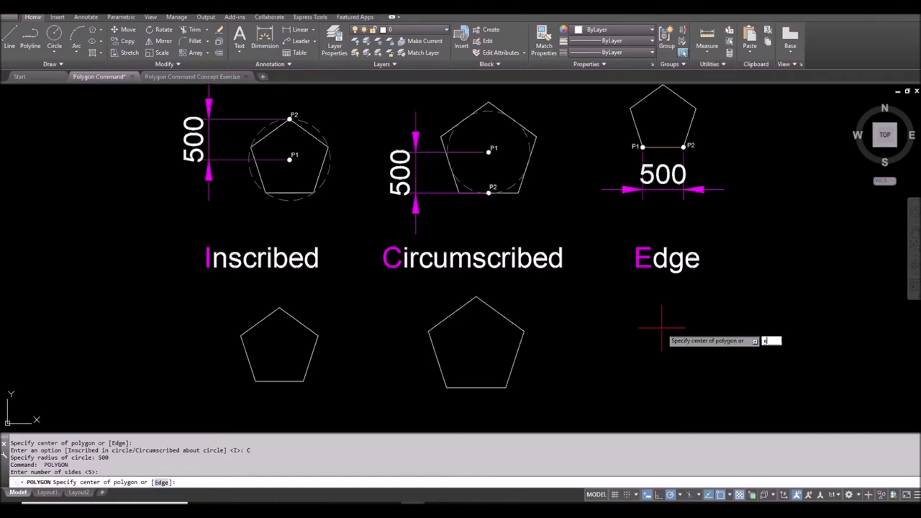
pyautogui.press('Return')
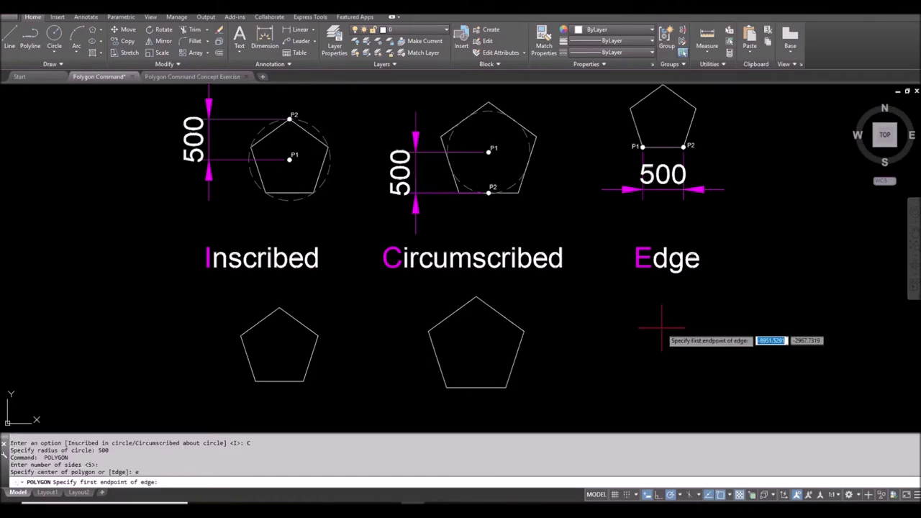
pyautogui.click(631, 376)
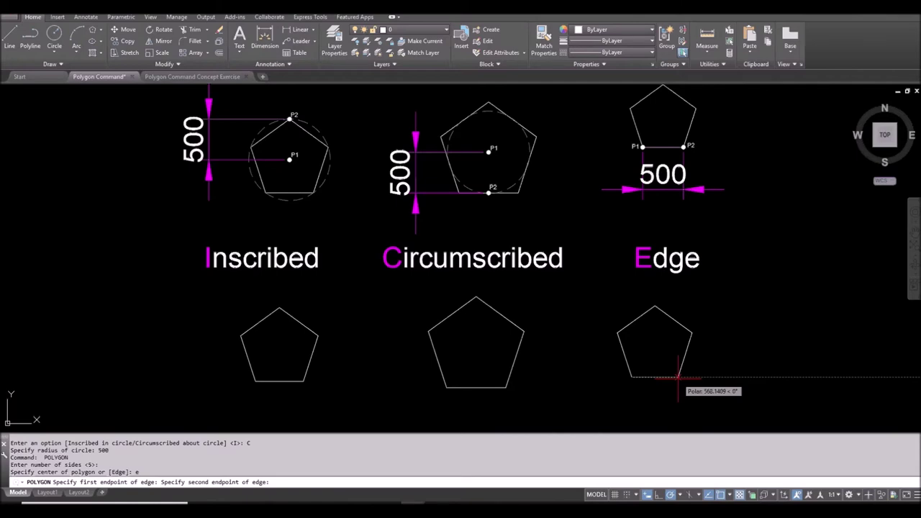
pyautogui.write('500')
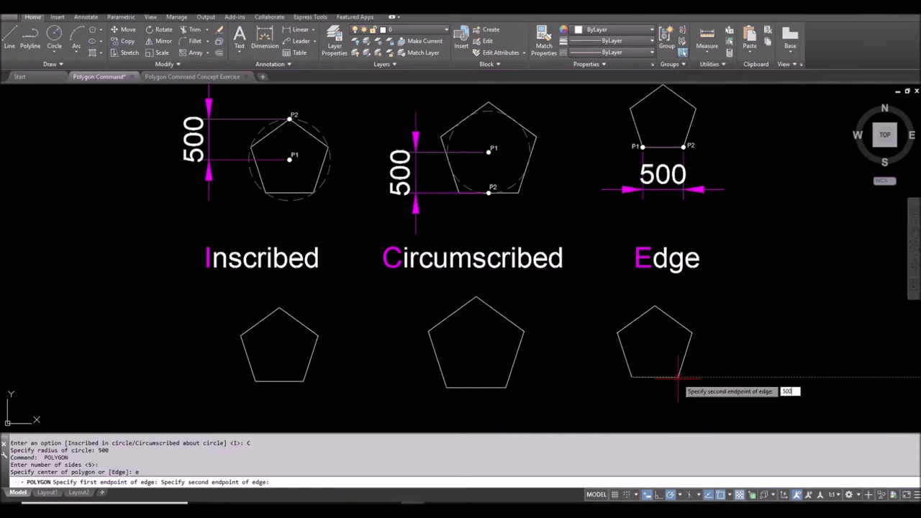
pyautogui.press('Return')
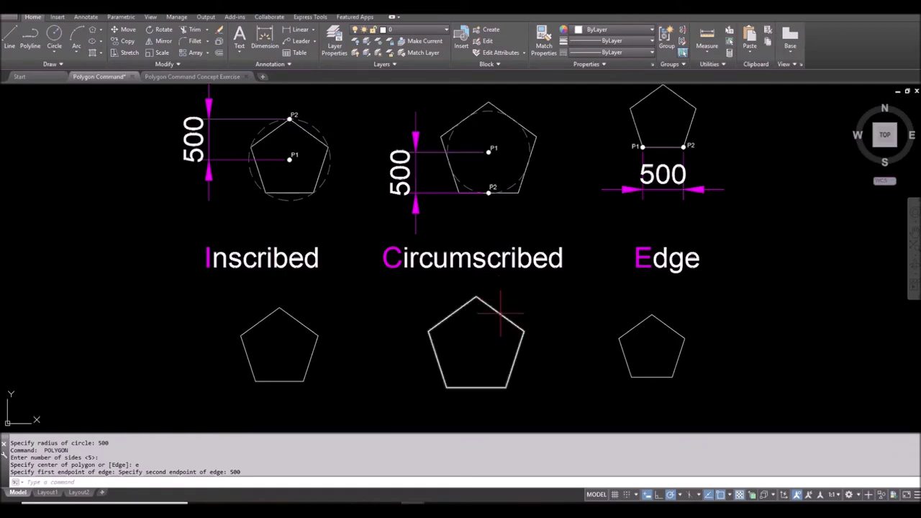
# Switch to the Polygon Command Concept Exercise drawing and bring up the empty area above the first row of exercises
pyautogui.moveTo(500, 313)
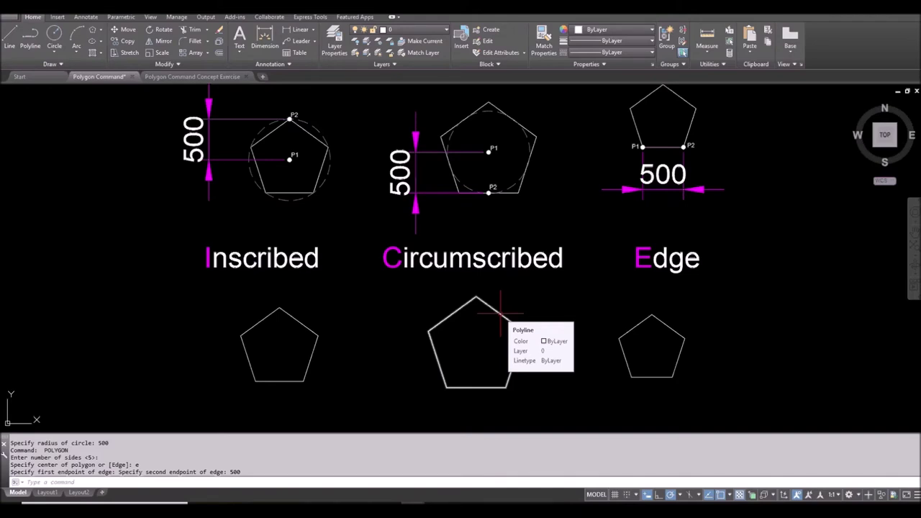
pyautogui.scroll(-3, 500, 313)
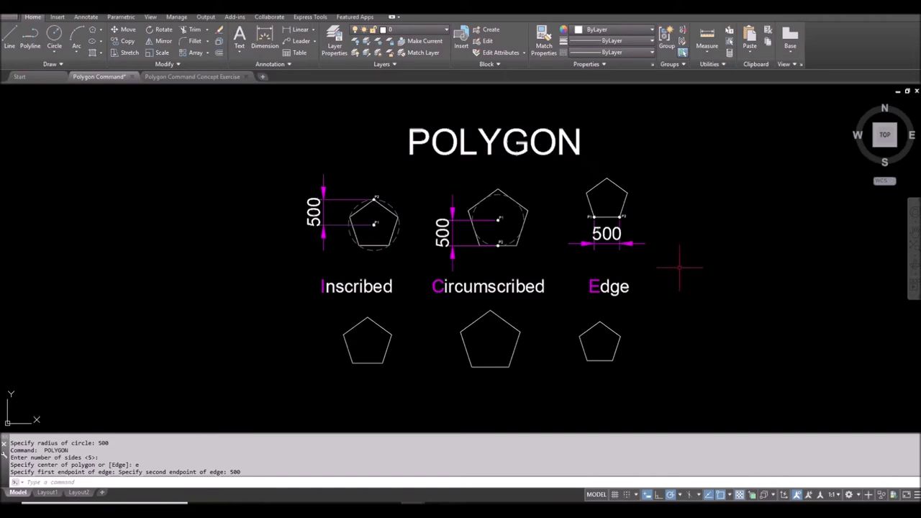
pyautogui.click(207, 78)
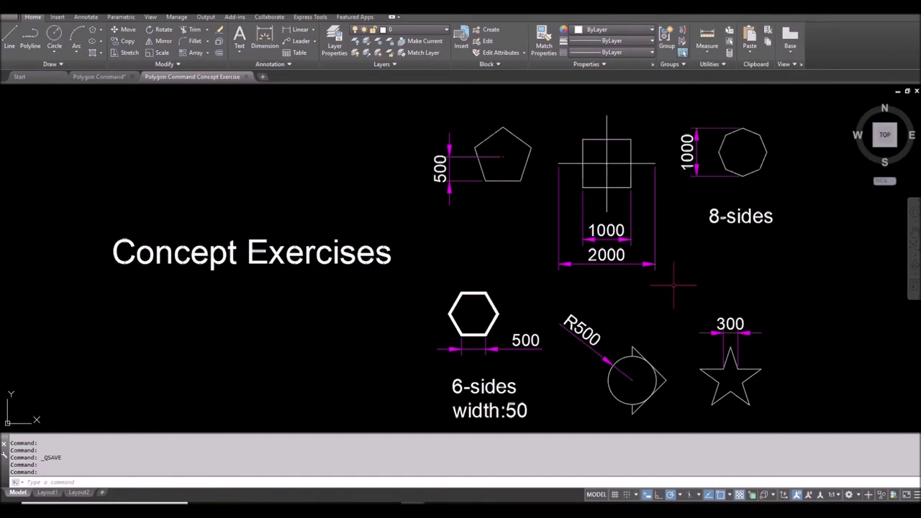
pyautogui.moveTo(674, 286); pyautogui.dragTo(661, 275, button='middle')
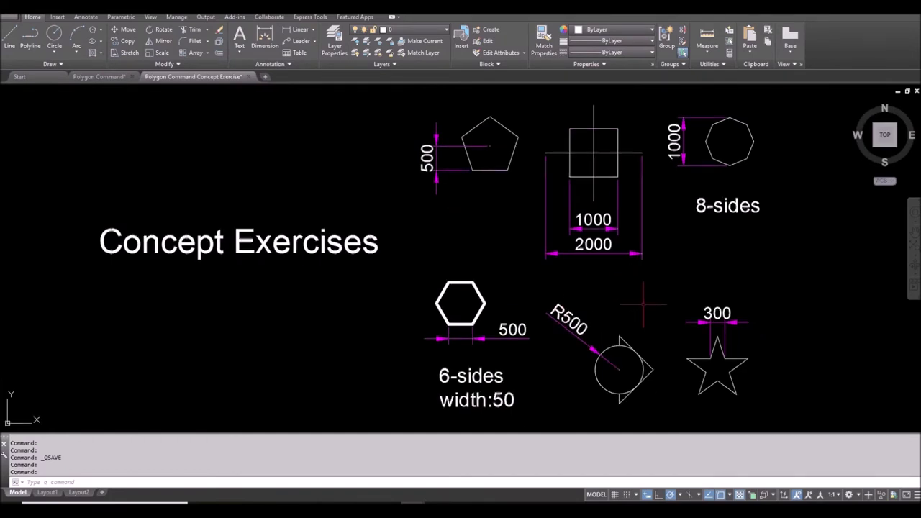
pyautogui.moveTo(644, 287)
pyautogui.mouseDown(button='middle')
pyautogui.moveTo(593, 275)
pyautogui.moveTo(384, 277)
pyautogui.moveTo(500, 329)
pyautogui.moveTo(558, 429)
pyautogui.mouseUp(button='middle')
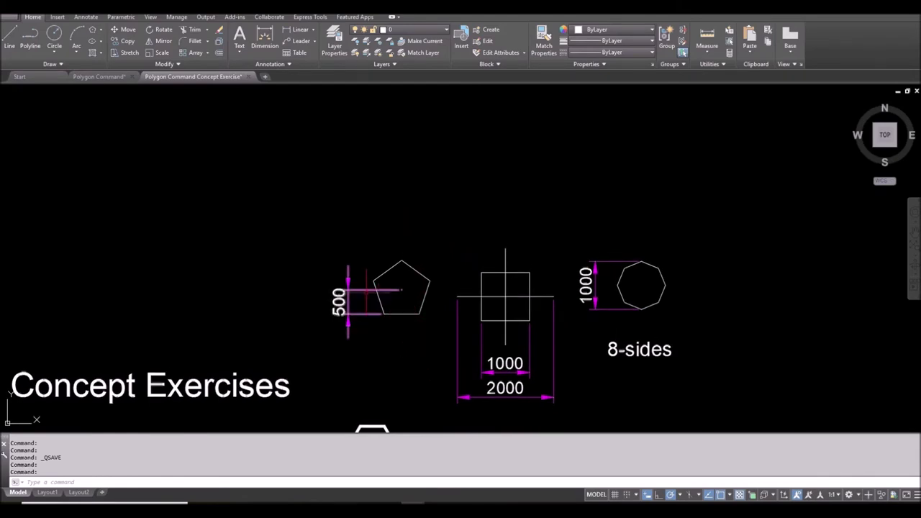
pyautogui.moveTo(367, 295); pyautogui.dragTo(375, 308, button='middle')
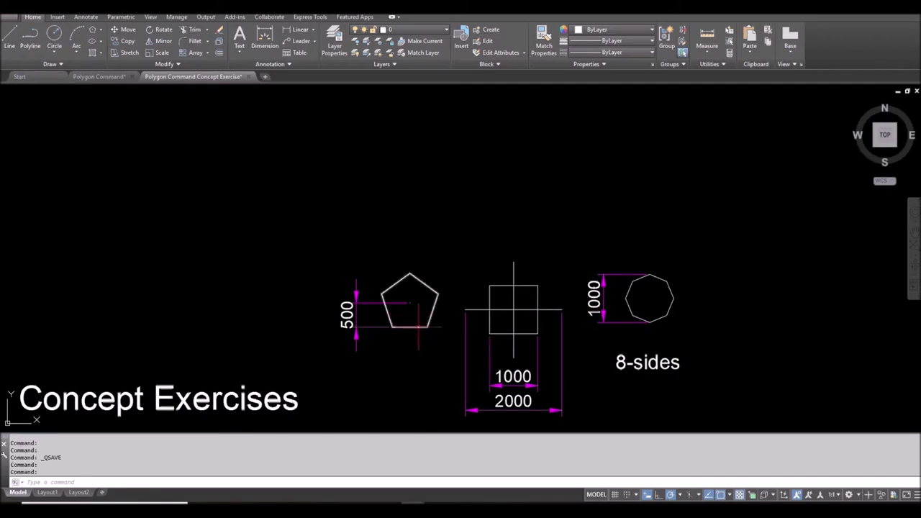
# Draw a five-sided polygon circumscribed about a circle of radius 500 directly above the pentagon exercise
pyautogui.click(93, 33)
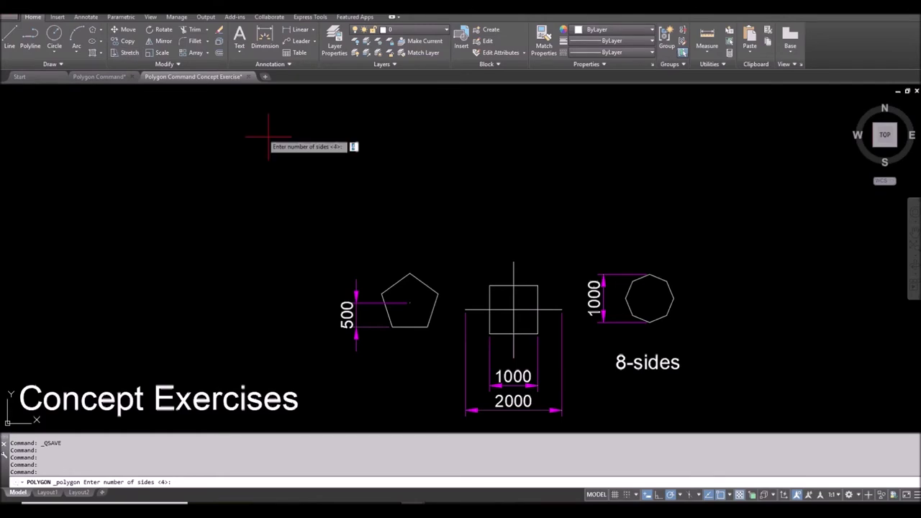
pyautogui.write('5')
pyautogui.press('Return')
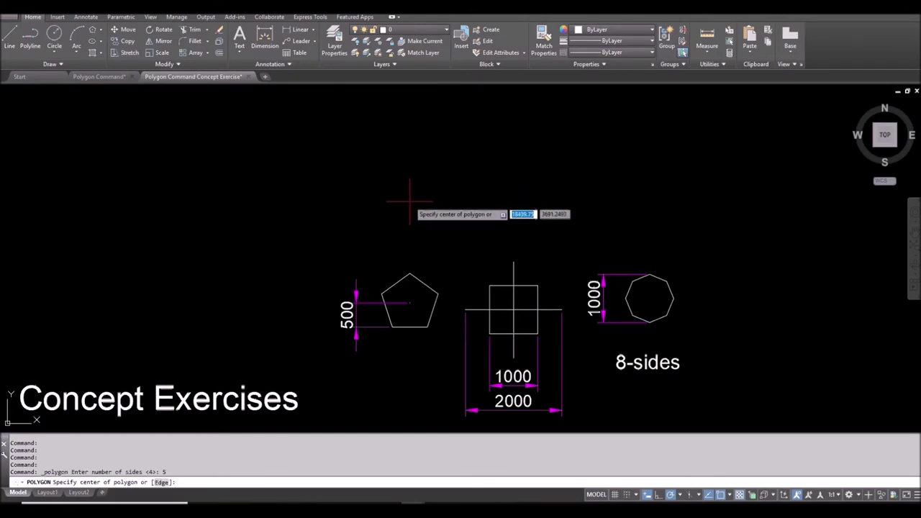
pyautogui.click(410, 195)
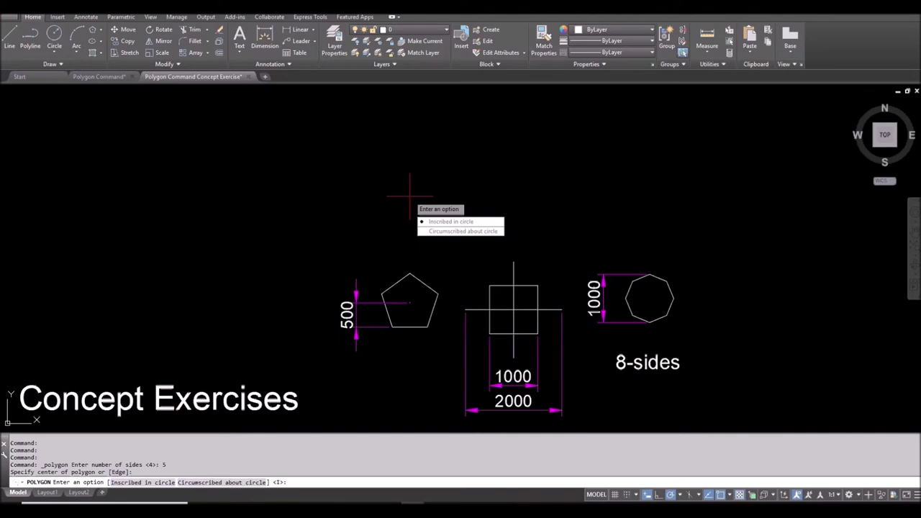
pyautogui.write('c')
pyautogui.press('Return')
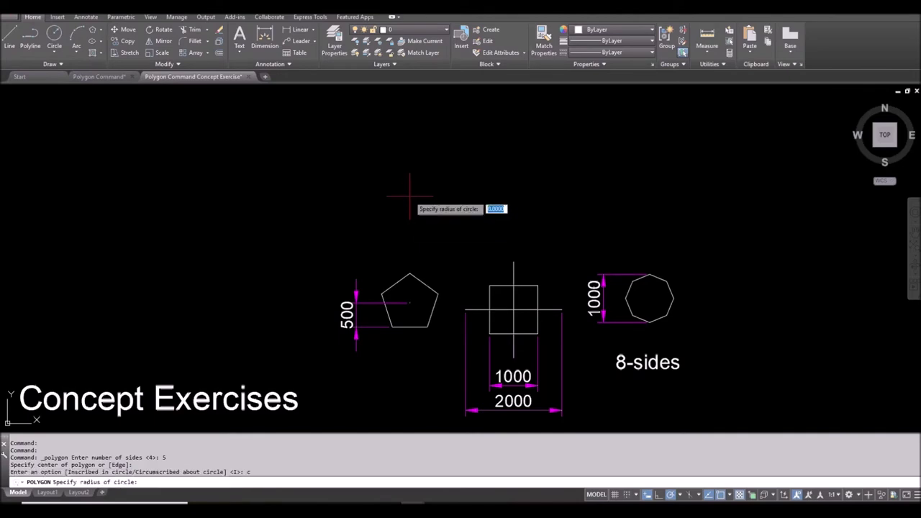
pyautogui.write('500')
pyautogui.press('Return')
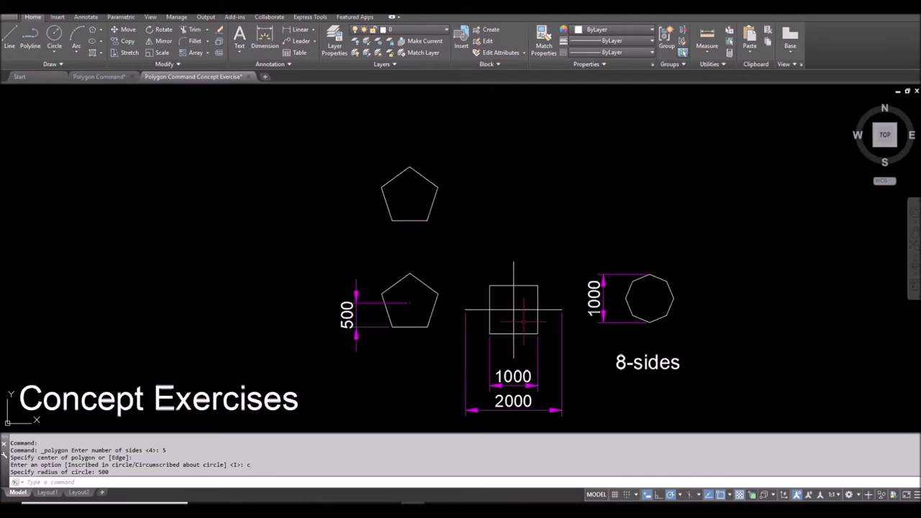
# Draw a horizontal line 2000 long in the empty area above the square-and-cross exercise
pyautogui.write('l')
pyautogui.press('Return')
pyautogui.click(473, 194)
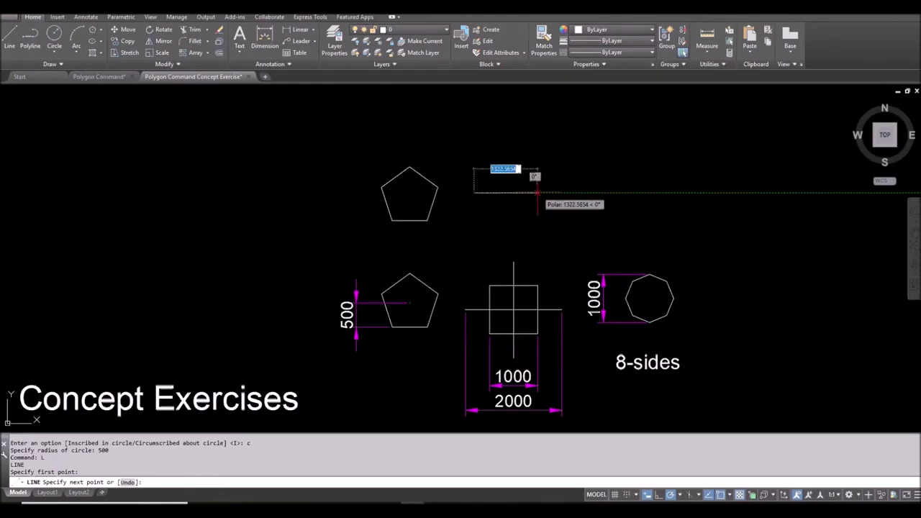
pyautogui.write('2')
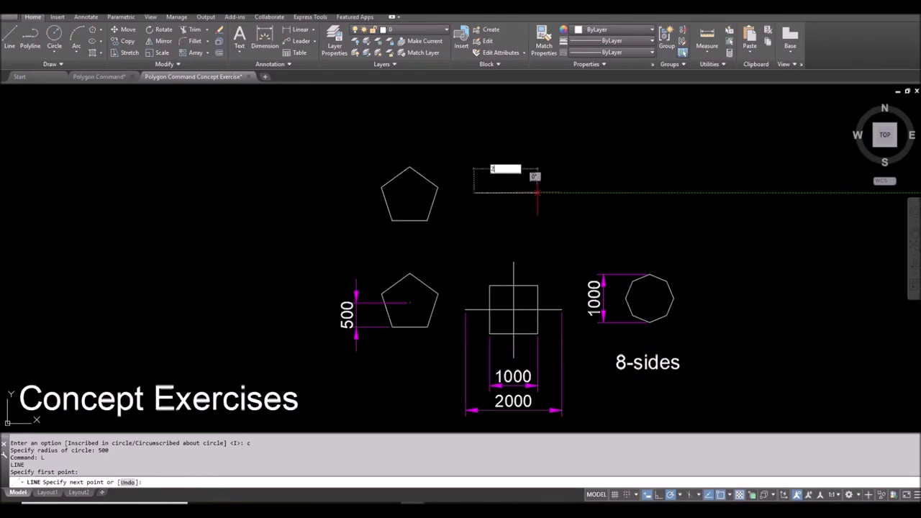
pyautogui.write('000')
pyautogui.press('Return')
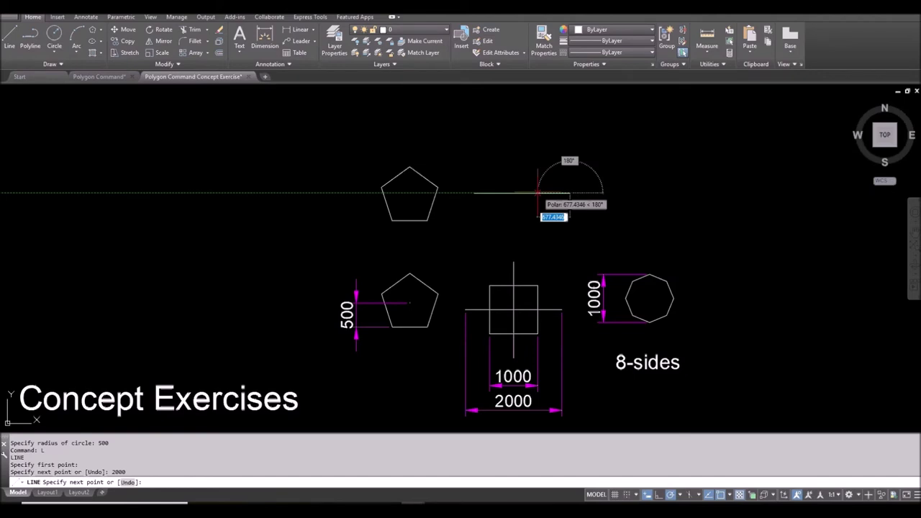
pyautogui.press('Return')
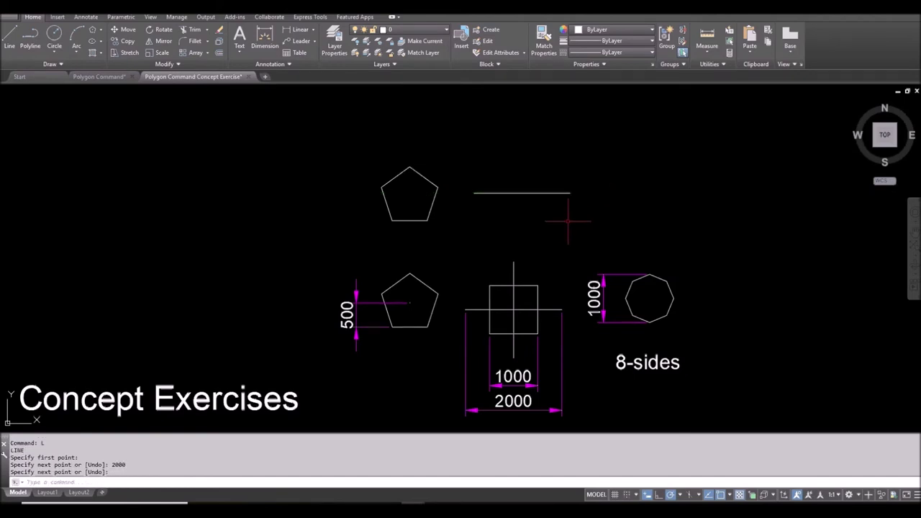
# Rotate a copy of the new horizontal line about its midpoint to vertical, keeping the original to form a cross
pyautogui.click(162, 32)
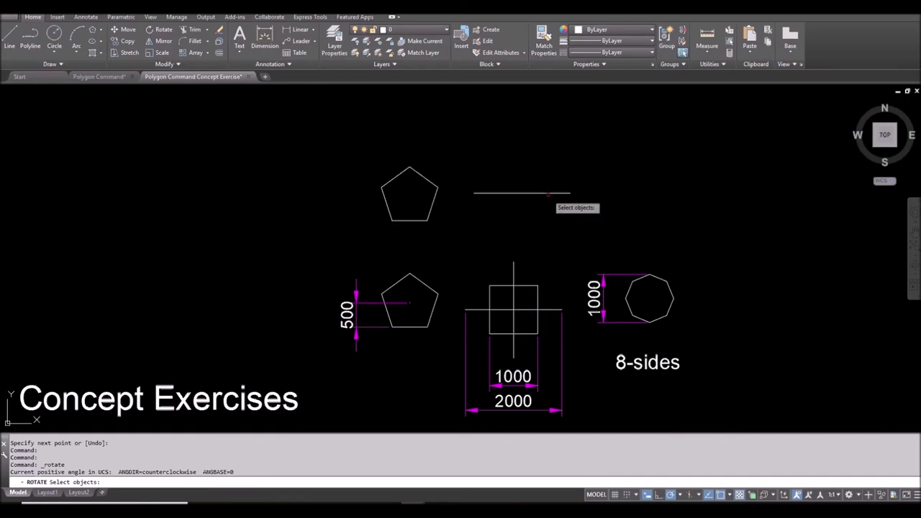
pyautogui.click(522, 193)
pyautogui.press('Return')
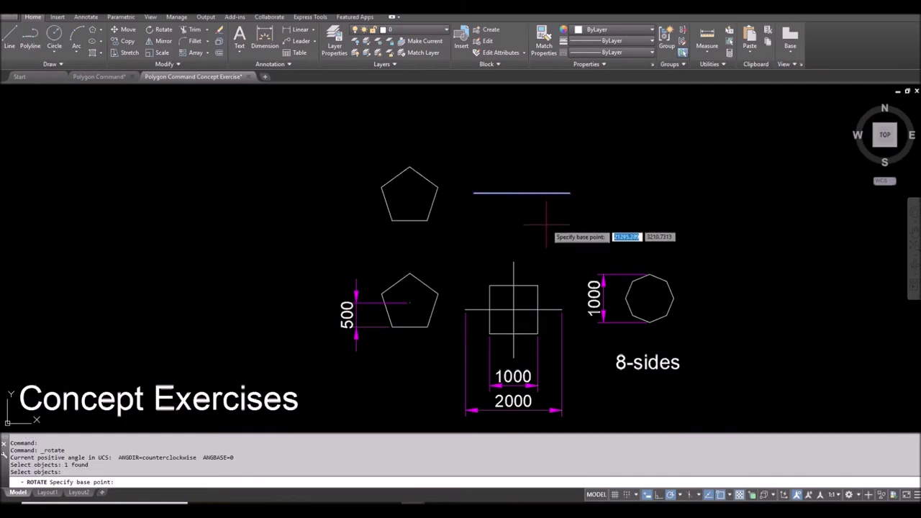
pyautogui.click(522, 193)
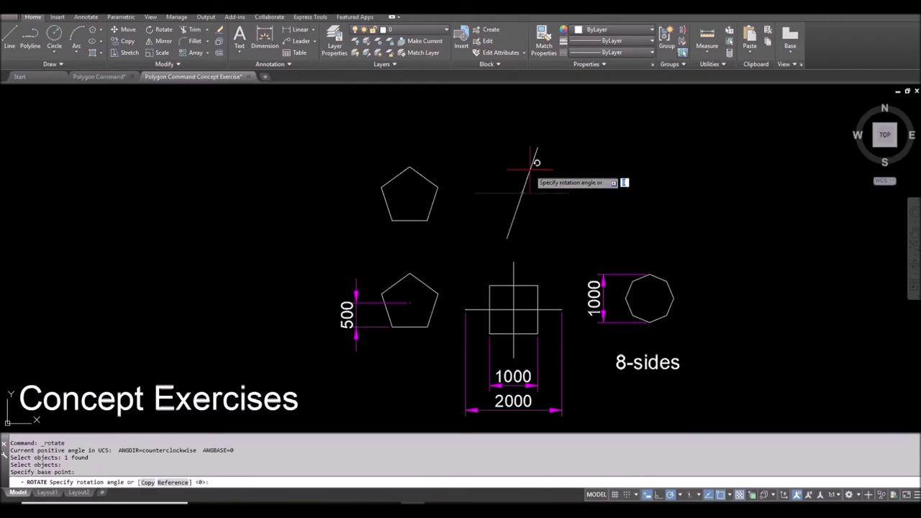
pyautogui.press('Return')
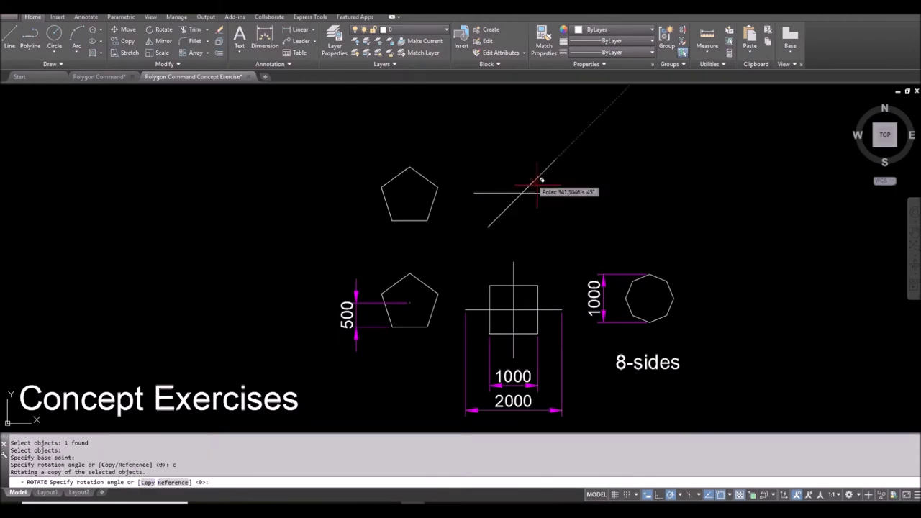
pyautogui.click(522, 151)
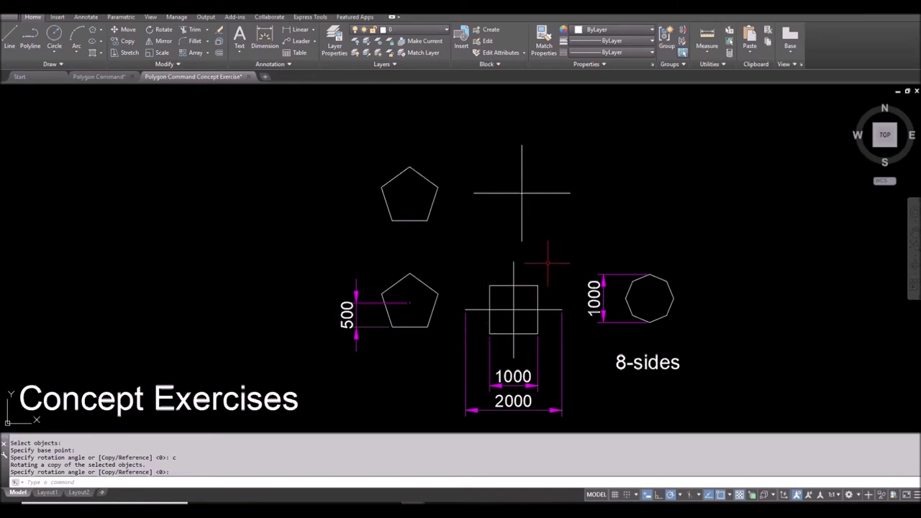
pyautogui.click(101, 30)
pyautogui.click(105, 45)
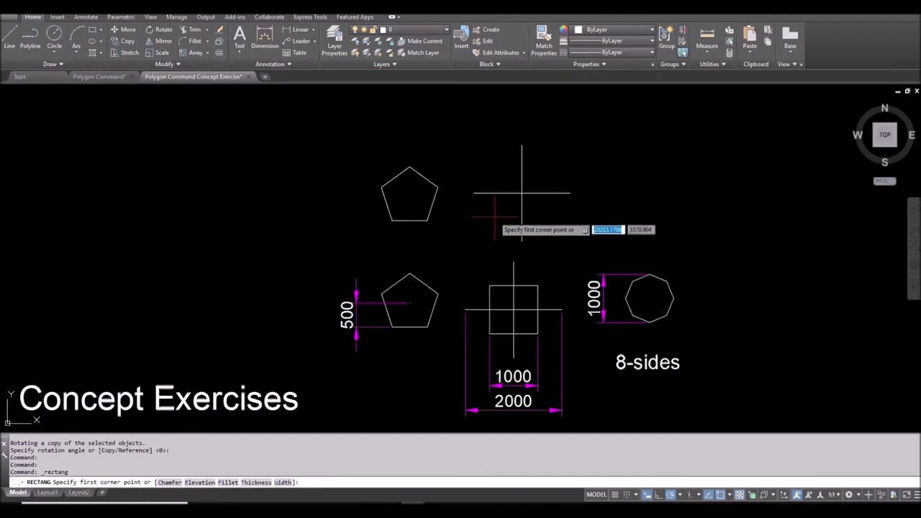
pyautogui.press('Escape')
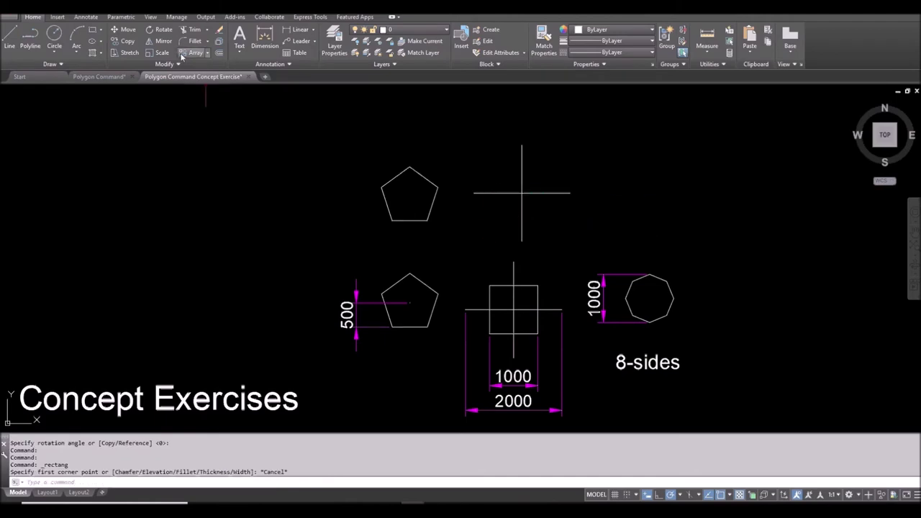
pyautogui.click(102, 30)
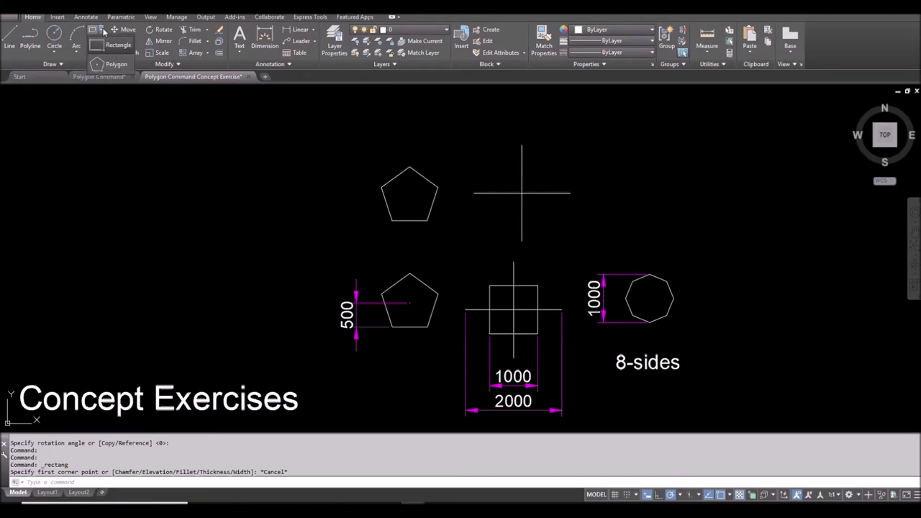
pyautogui.click(113, 64)
pyautogui.press('Escape')
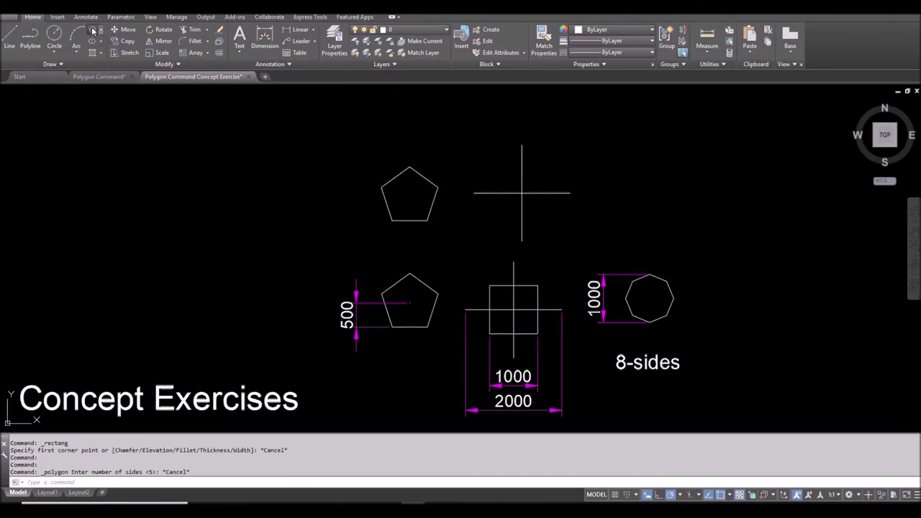
# Draw a four-sided polygon centred on the new cross's intersection, circumscribed about a circle of radius 500
pyautogui.click(93, 31)
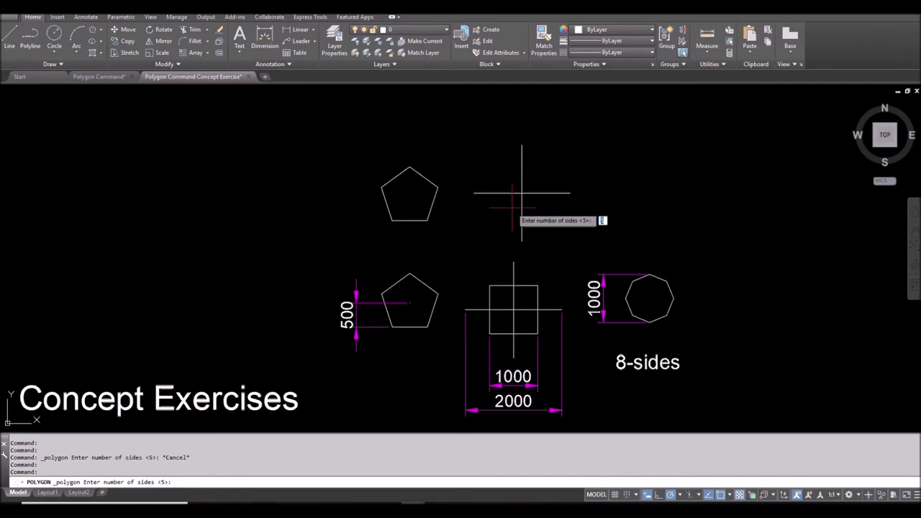
pyautogui.write('4')
pyautogui.press('Return')
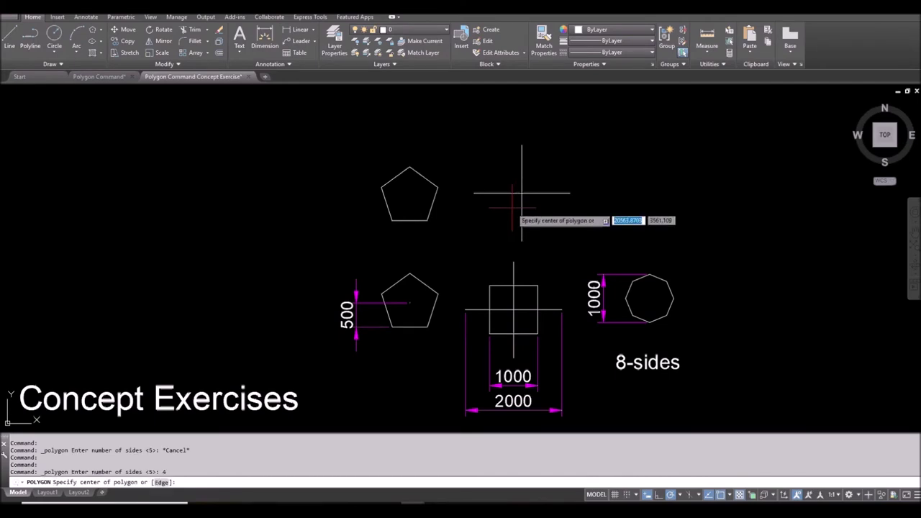
pyautogui.click(521, 193)
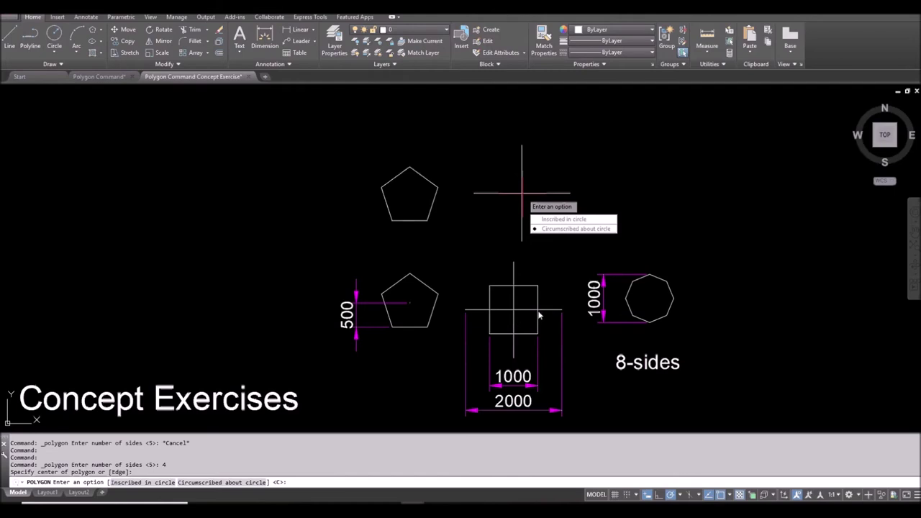
pyautogui.click(566, 229)
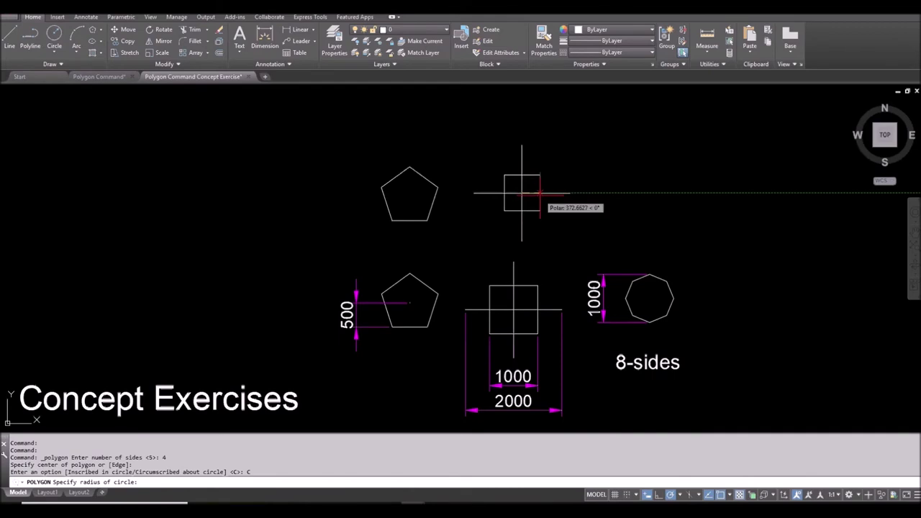
pyautogui.write('500')
pyautogui.press('Return')
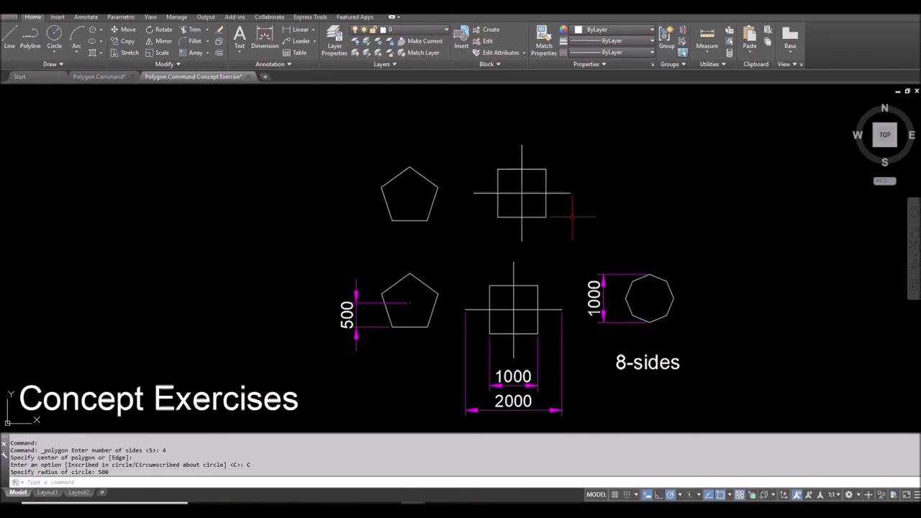
# Undo the flat-topped eight-sided polygon drawn above the octagon exercise
pyautogui.moveTo(703, 243); pyautogui.dragTo(638, 240, button='middle')
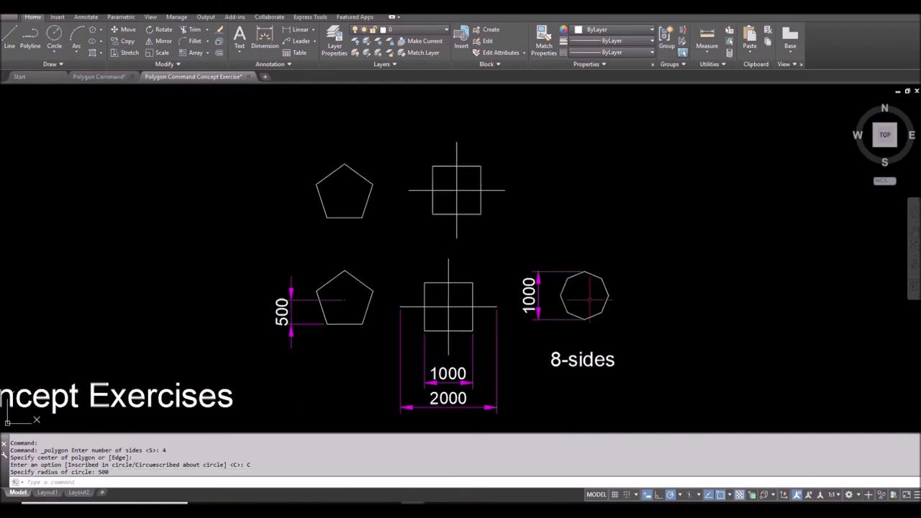
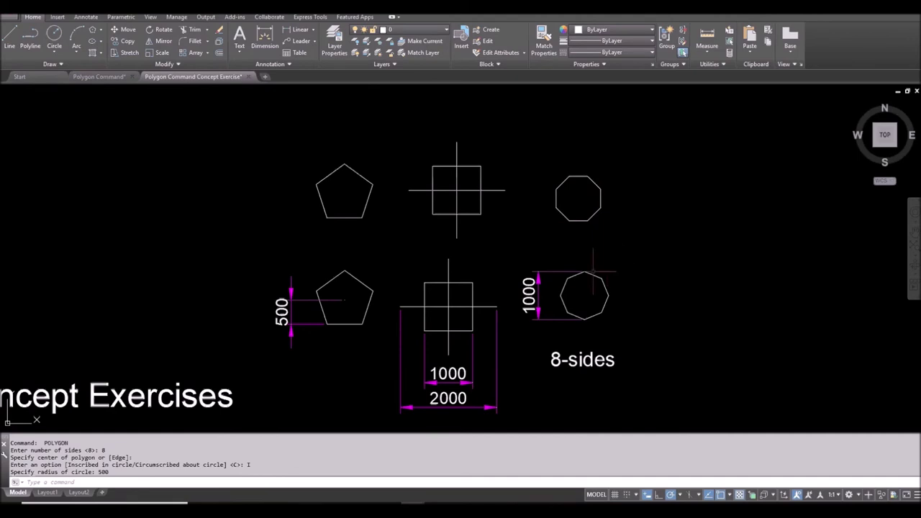
pyautogui.moveTo(591, 274)
pyautogui.write('U')
pyautogui.press('Return')
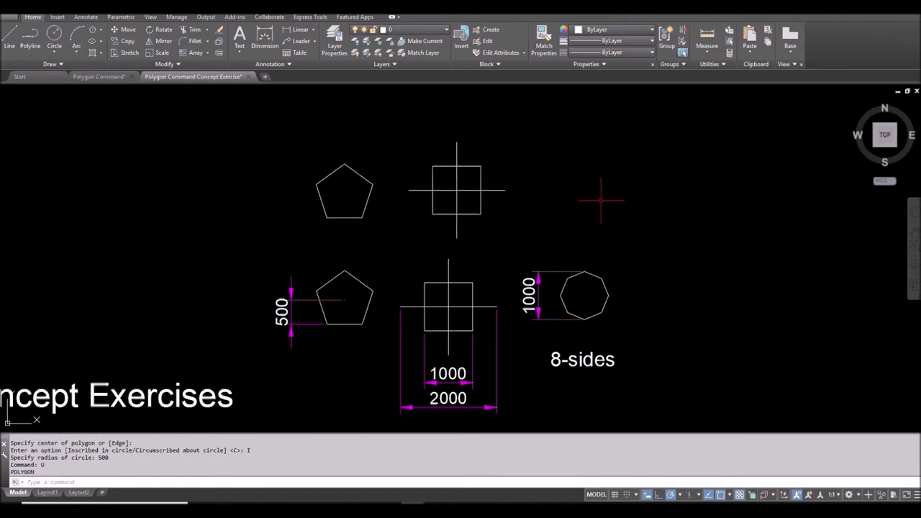
# Draw an eight-sided polygon inscribed in a circle of radius 500 above the octagon exercise, with one vertex at 0° from the centre
pyautogui.click(92, 30)
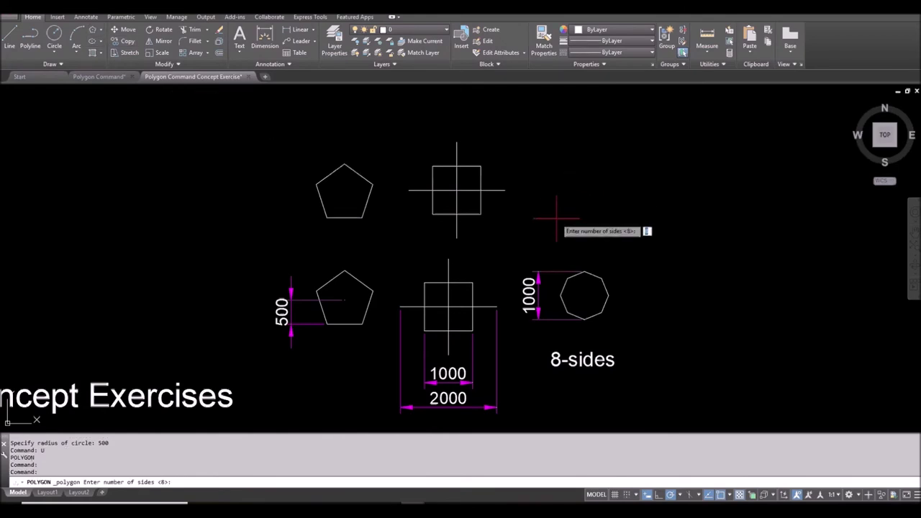
pyautogui.press('Return')
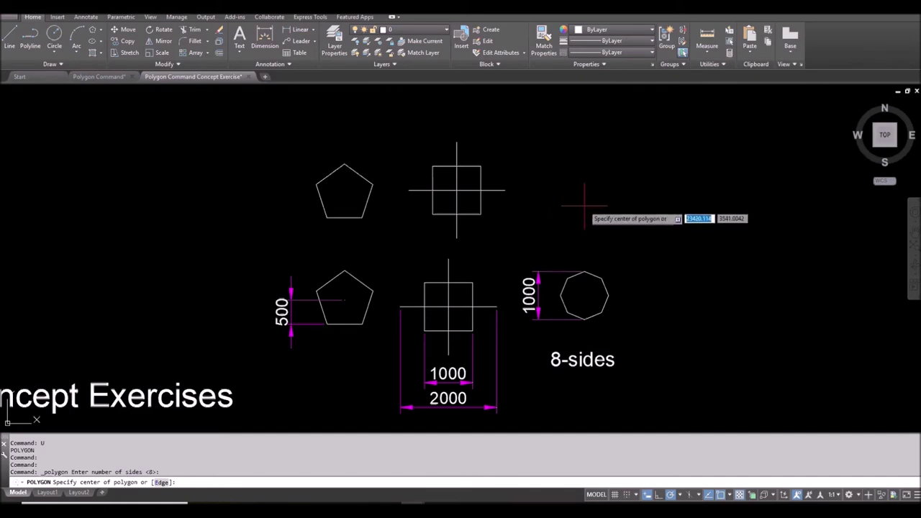
pyautogui.click(584, 205)
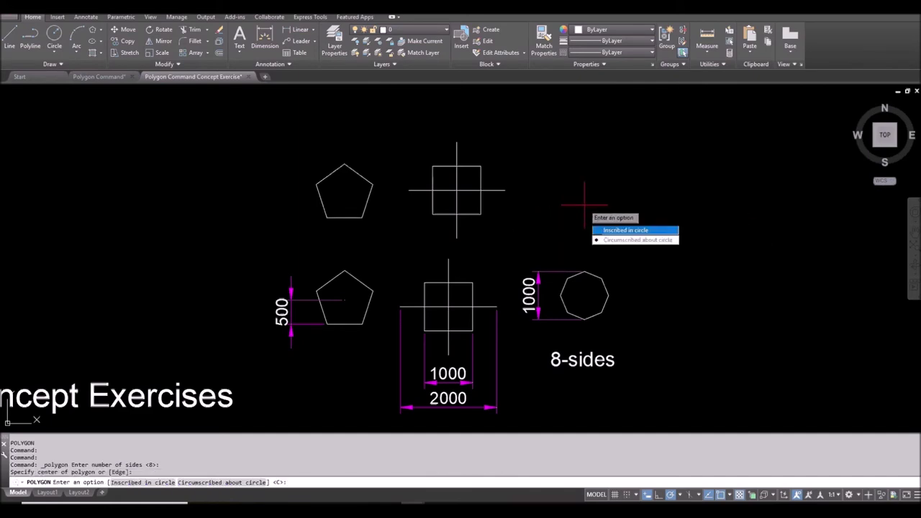
pyautogui.click(605, 230)
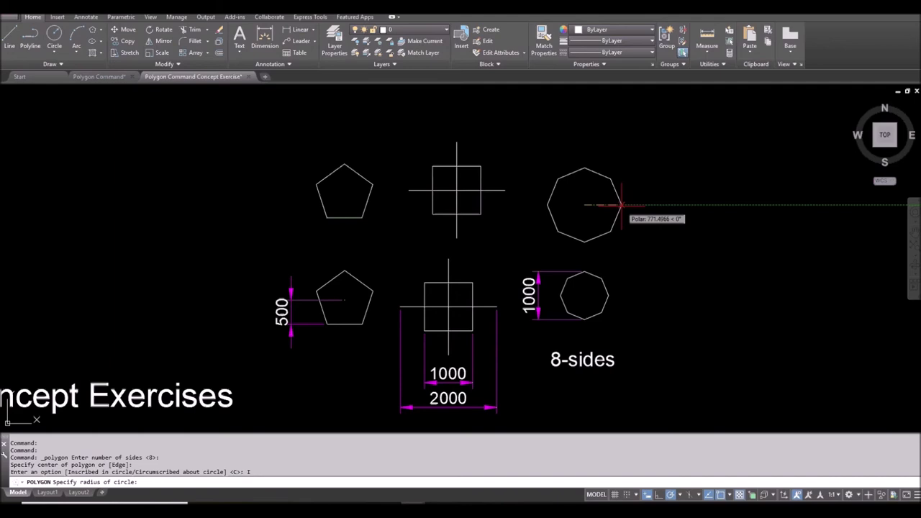
pyautogui.write('500')
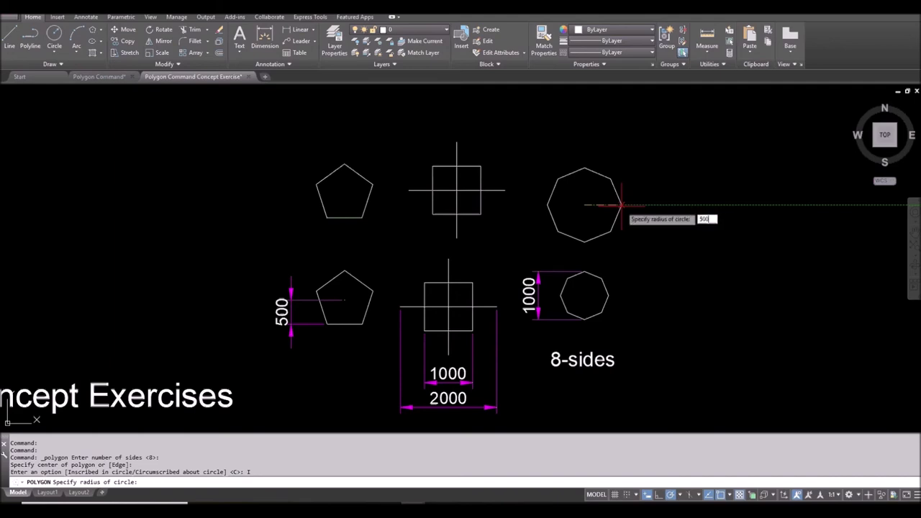
pyautogui.press('Tab')
pyautogui.press('Return')
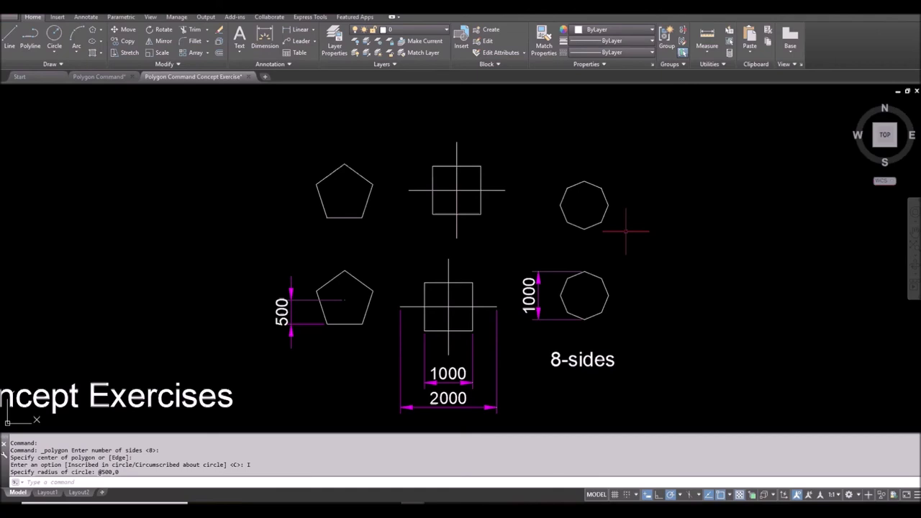
# Draw a six-sided polygon by its edge below the hexagon exercise, with a horizontal bottom edge of 500
pyautogui.moveTo(551, 374); pyautogui.dragTo(555, 244, button='middle')
pyautogui.moveTo(535, 383); pyautogui.dragTo(555, 219, button='middle')
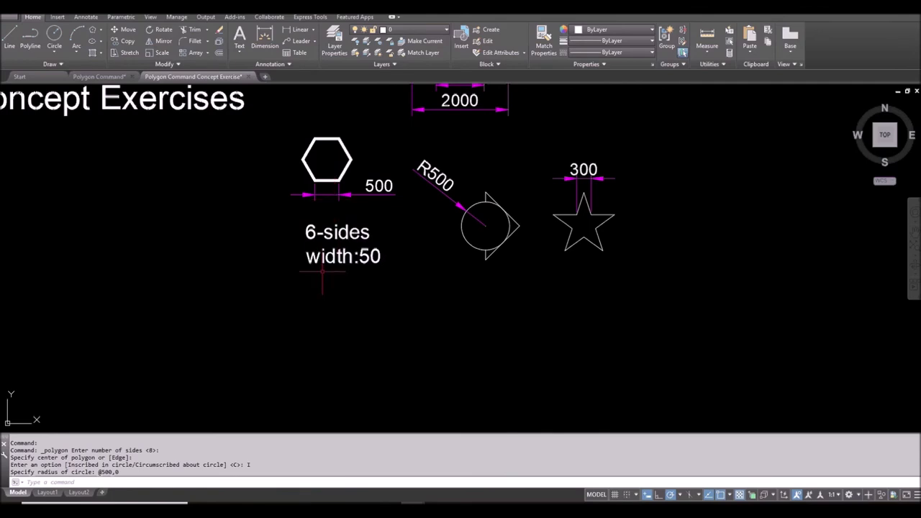
pyautogui.click(93, 30)
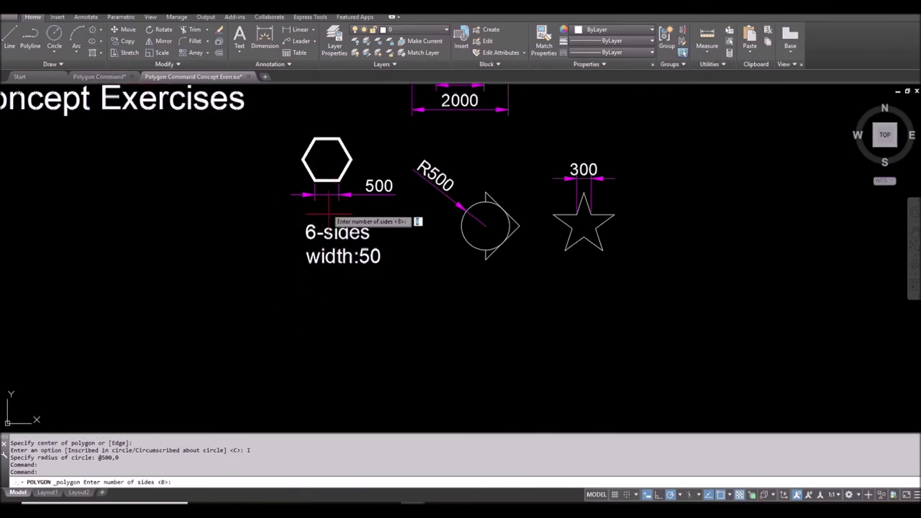
pyautogui.write('6')
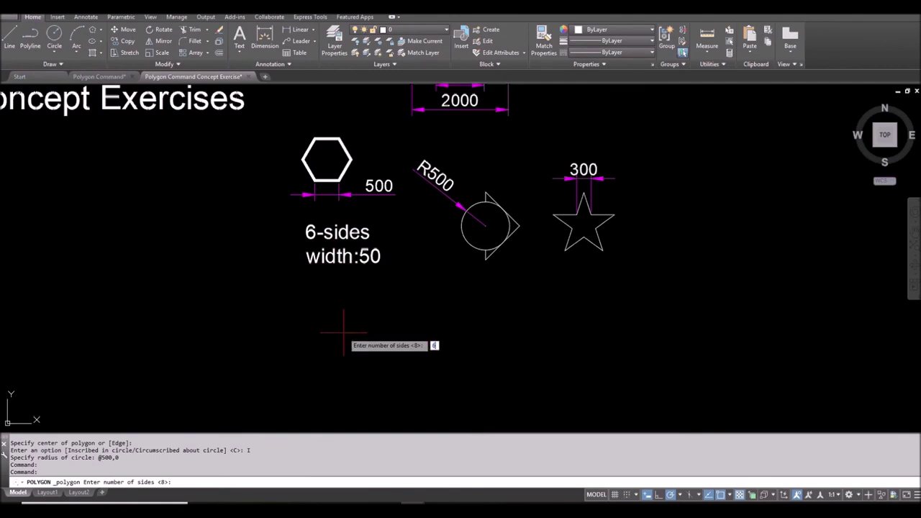
pyautogui.press('Return')
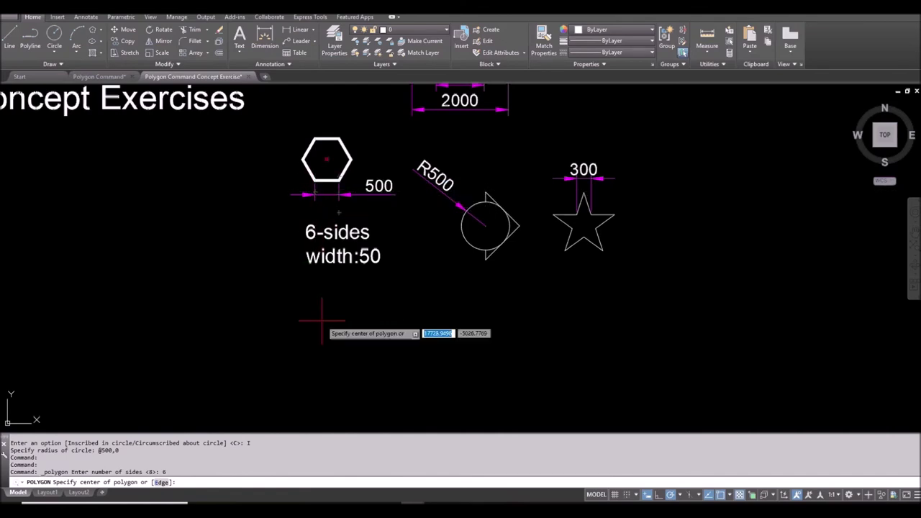
pyautogui.write('e')
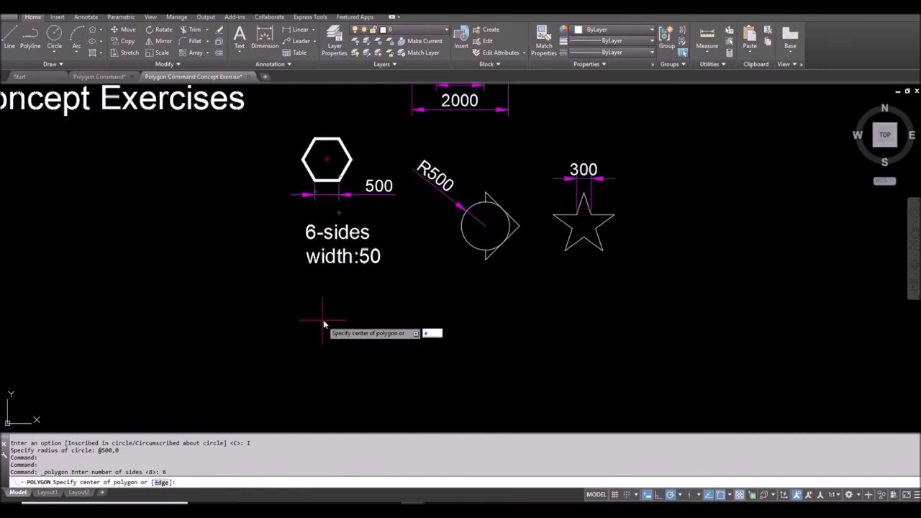
pyautogui.press('Return')
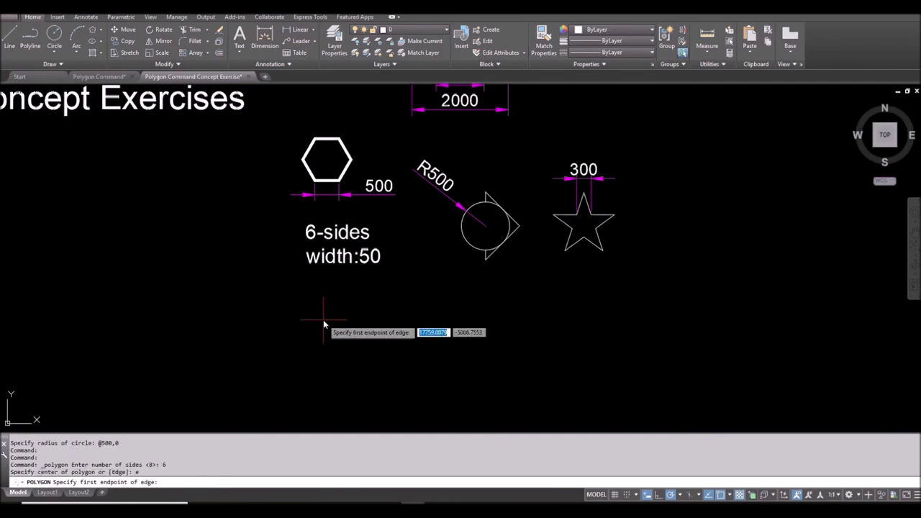
pyautogui.click(298, 358)
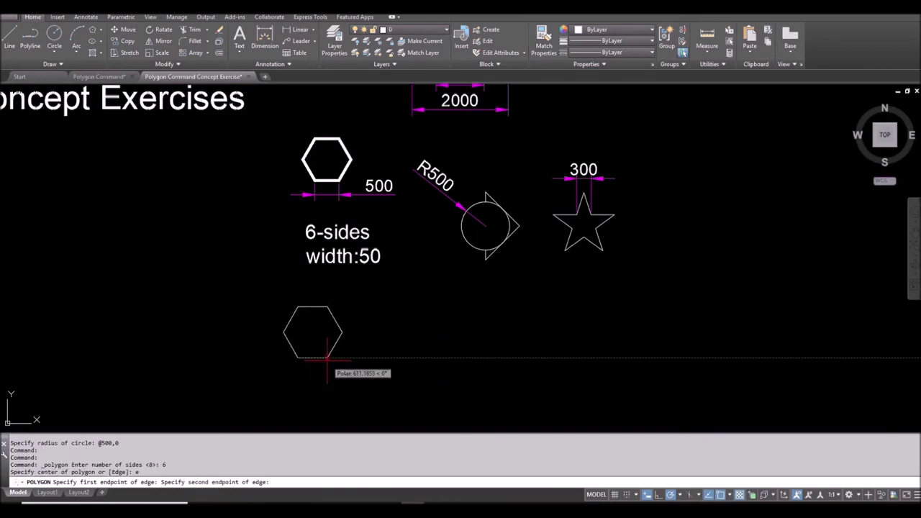
pyautogui.write('500')
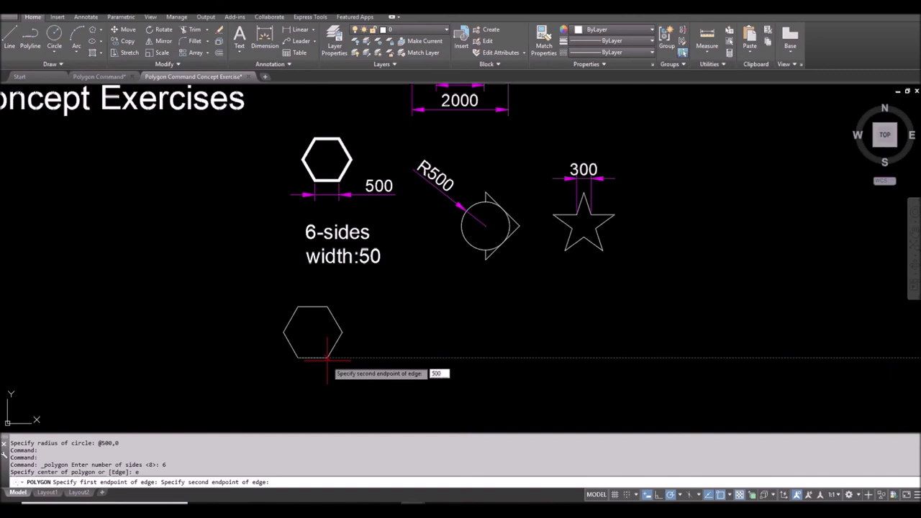
pyautogui.press('Return')
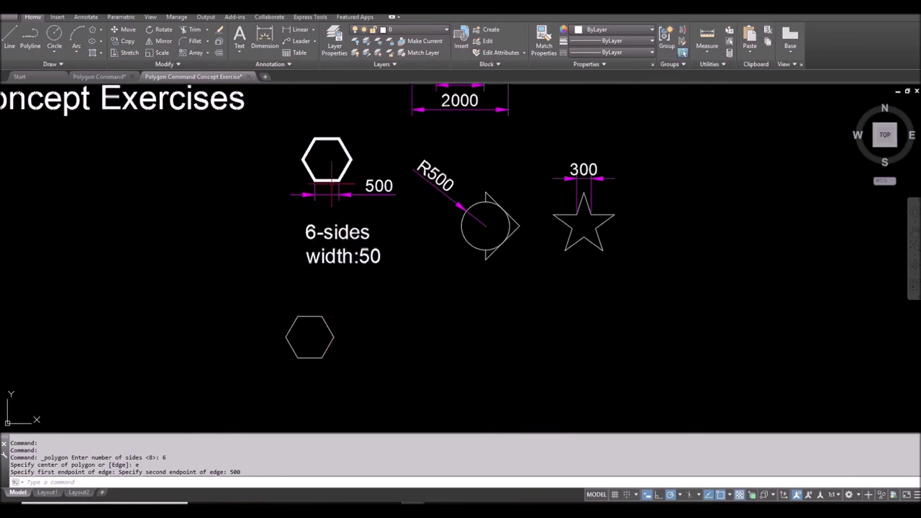
# Show the properties of the new hexagon, placed clear of the shape
pyautogui.click(336, 326)
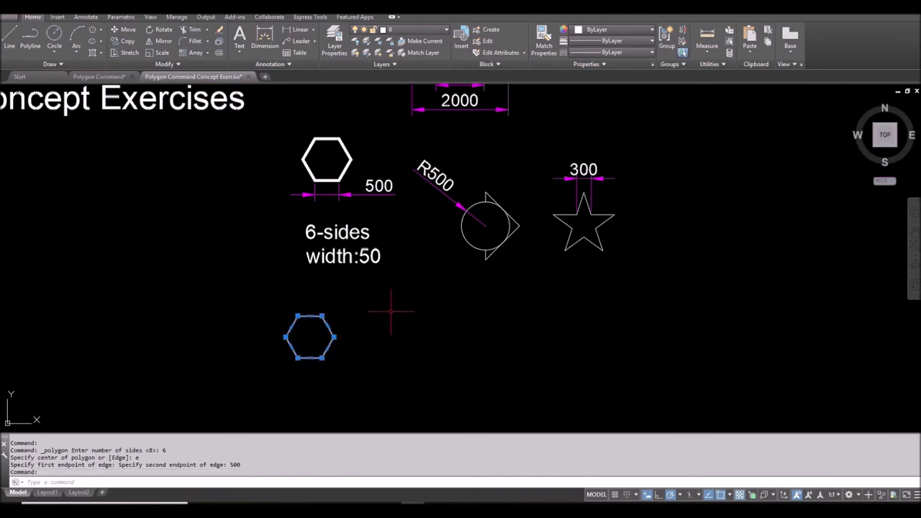
pyautogui.hotkey('ctrl', '1')
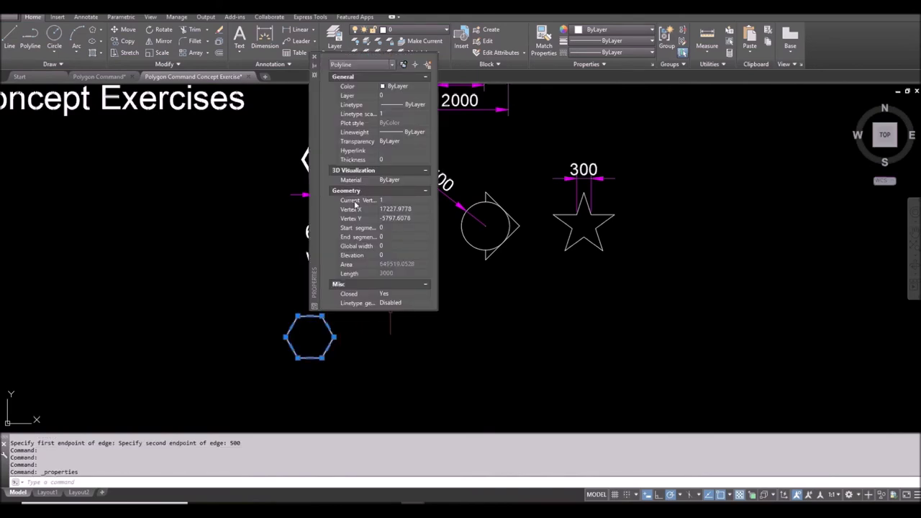
pyautogui.moveTo(316, 144); pyautogui.dragTo(396, 213)
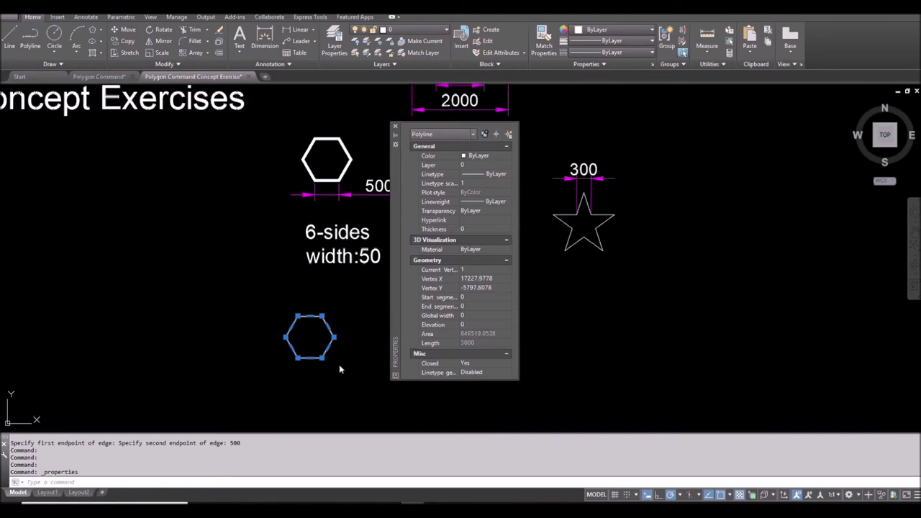
# Switch to Notepad, write the note "ctrl+1", and return to the AutoCAD drawing
pyautogui.click(302, 498)
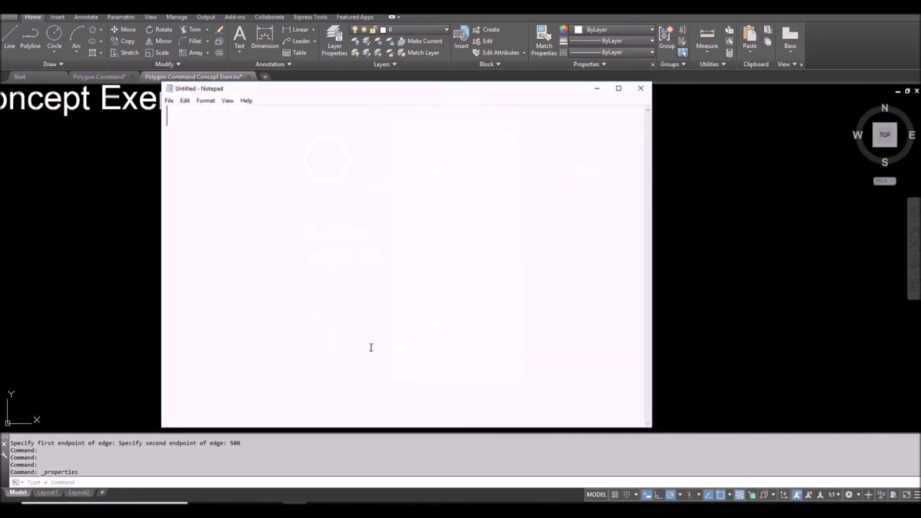
pyautogui.write('ctrl')
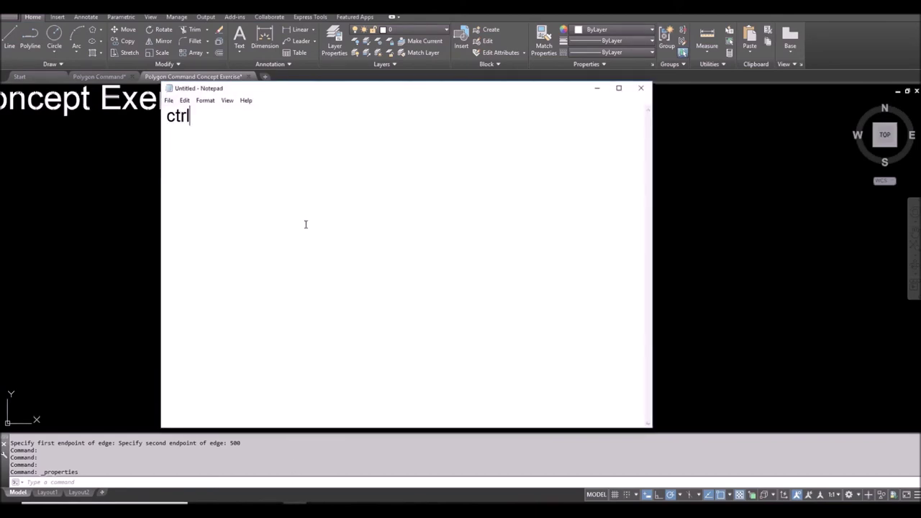
pyautogui.write('+1')
pyautogui.click(597, 89)
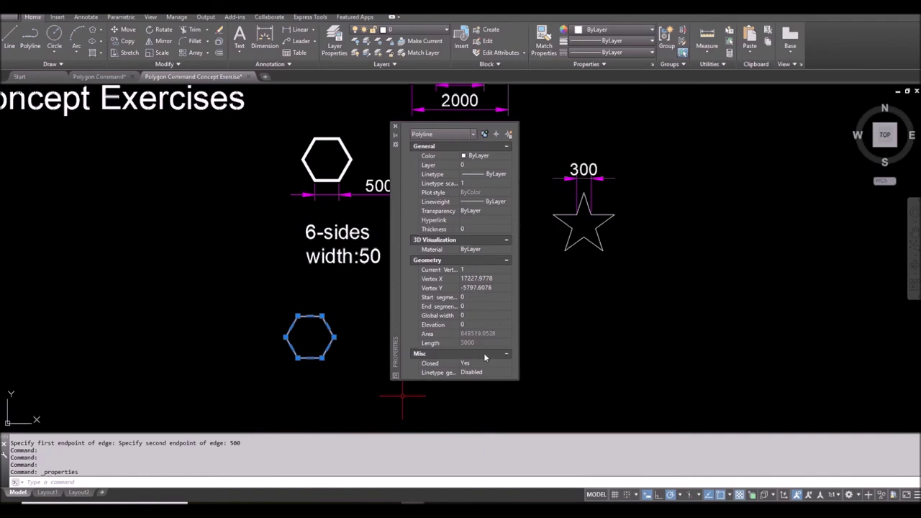
# Set the new hexagon's global width to 50, then close its properties and deselect it
pyautogui.click(482, 317)
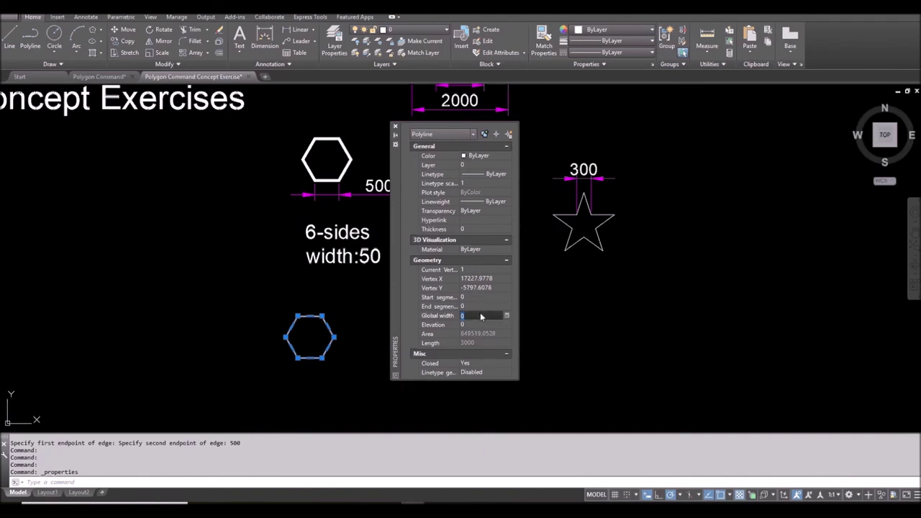
pyautogui.write('50')
pyautogui.press('Tab')
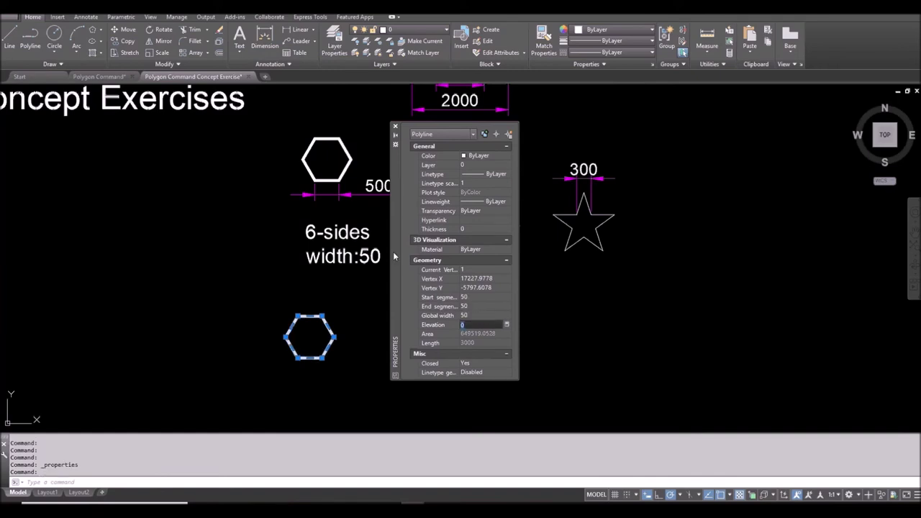
pyautogui.click(396, 129)
pyautogui.press('Escape')
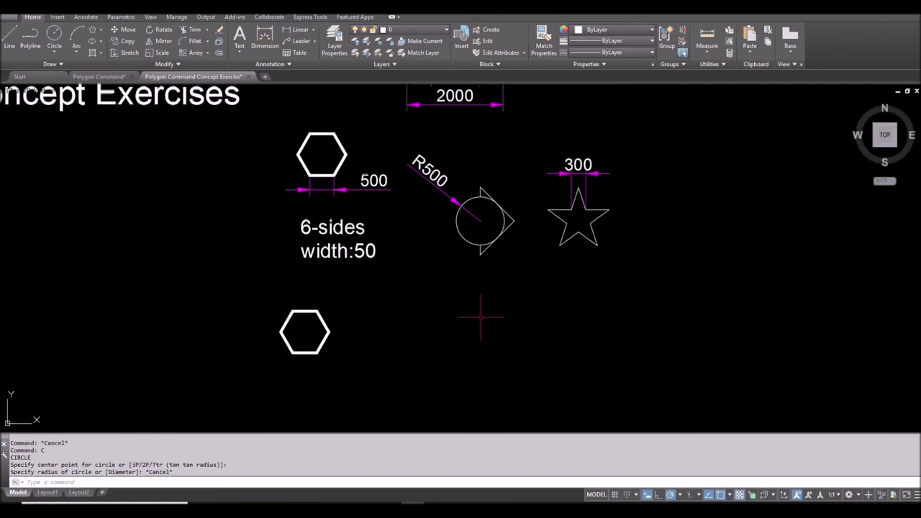
# Draw a circle of radius 500 directly below the R500 circle exercise
pyautogui.write('c')
pyautogui.press('Return')
pyautogui.click(480, 324)
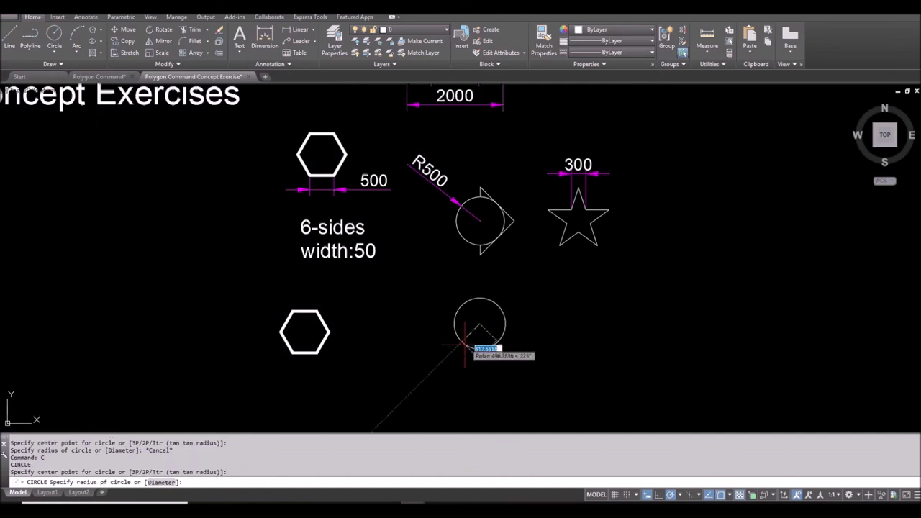
pyautogui.write('500')
pyautogui.press('Return')
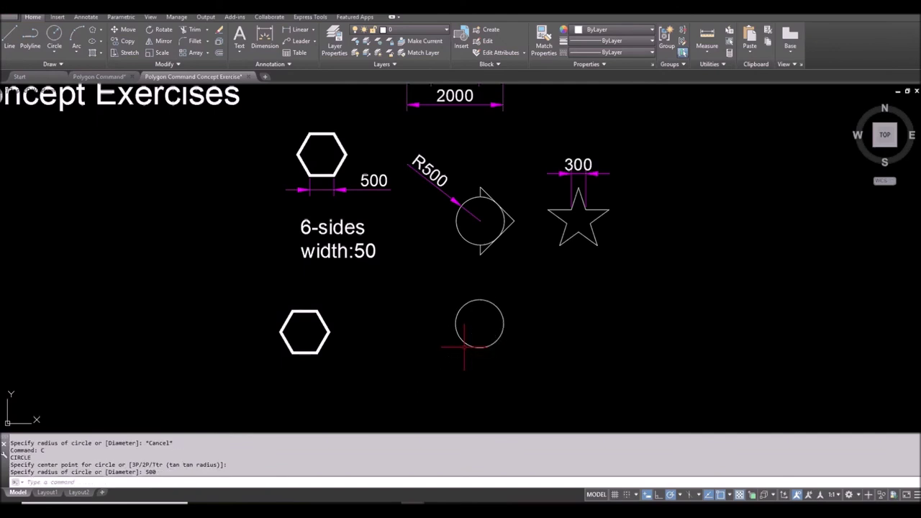
# Draw a four-sided polygon circumscribed about the new circle, sharing its centre, with radius 500 at 45° so its corners point up and sideways
pyautogui.click(101, 29)
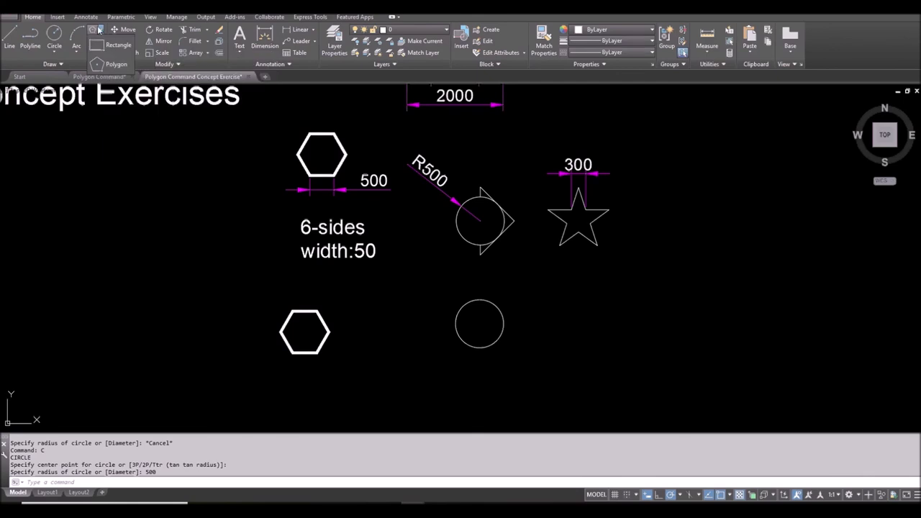
pyautogui.click(105, 64)
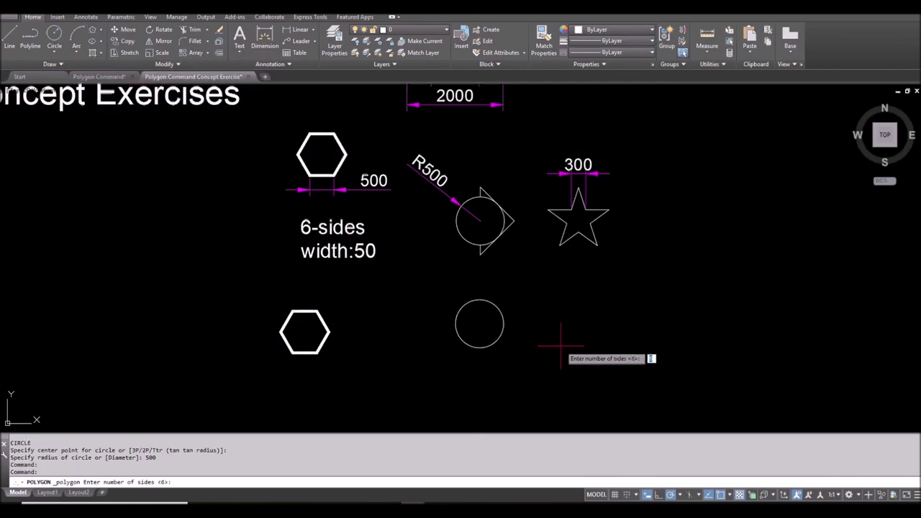
pyautogui.write('4')
pyautogui.press('Return')
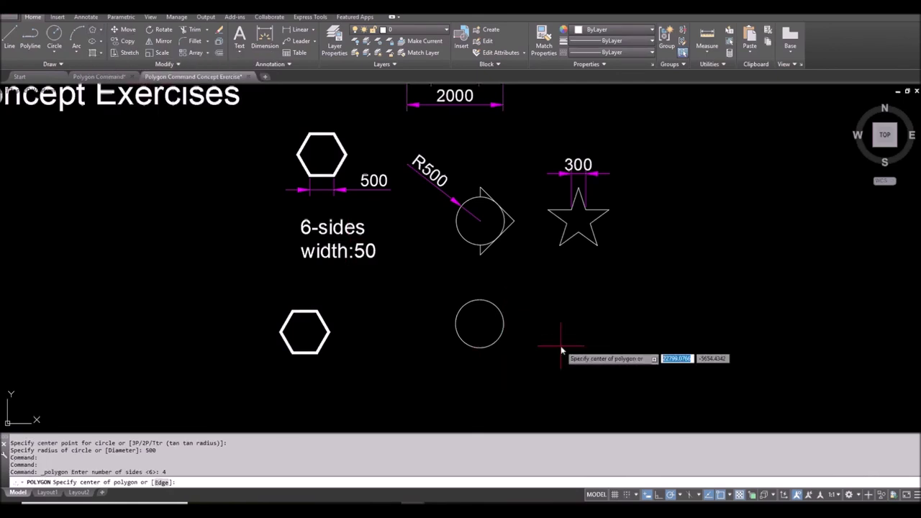
pyautogui.click(479, 324)
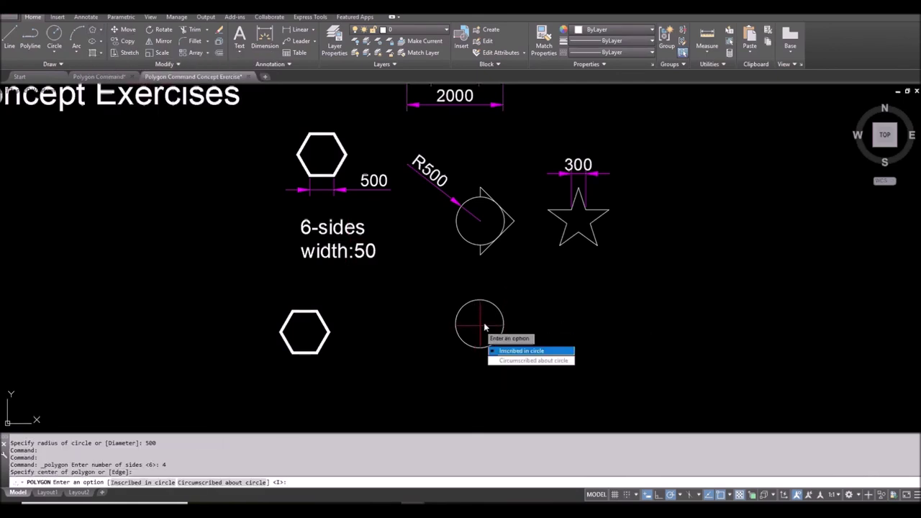
pyautogui.click(522, 360)
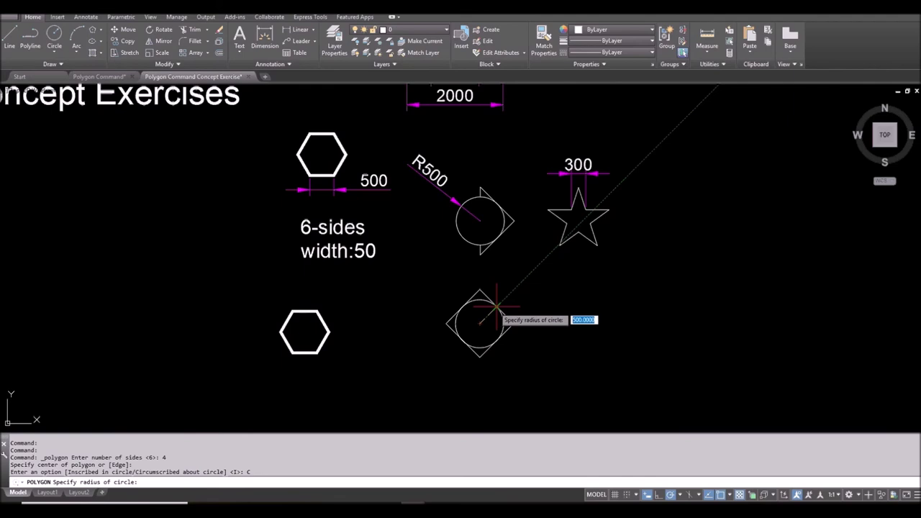
pyautogui.click(495, 308)
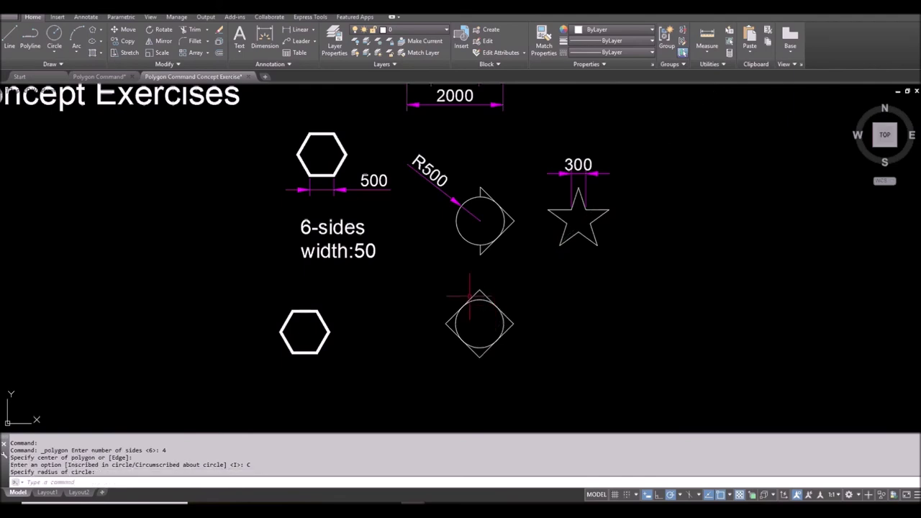
pyautogui.press('Escape')
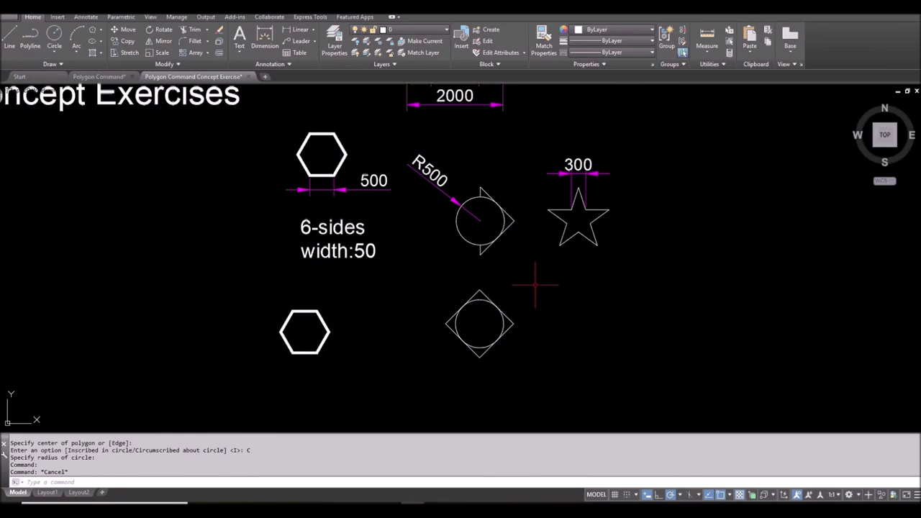
# Explode the tilted square around the new circle and erase its two left-hand edges
pyautogui.write('x')
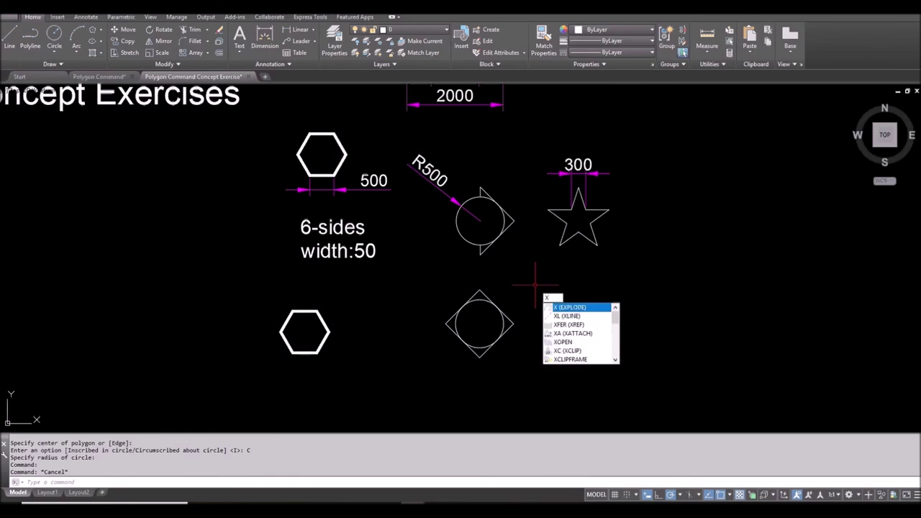
pyautogui.press('Return')
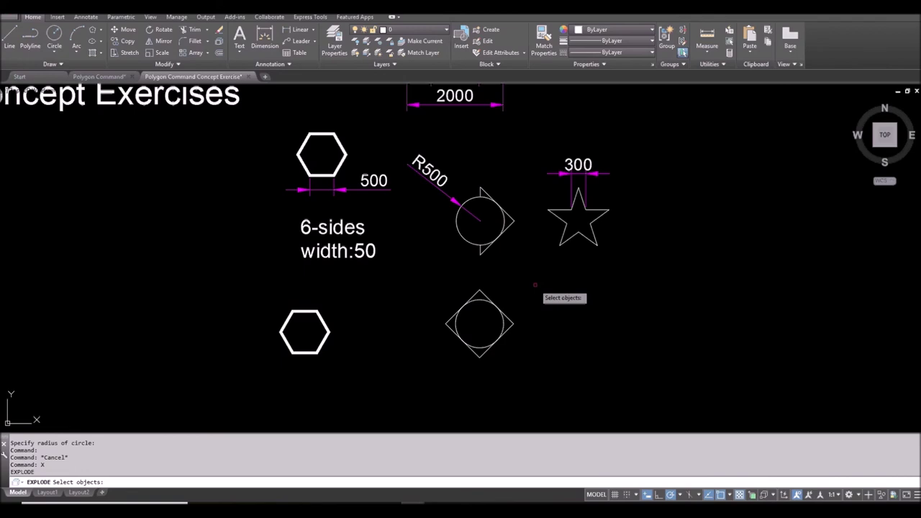
pyautogui.click(486, 295)
pyautogui.press('Return')
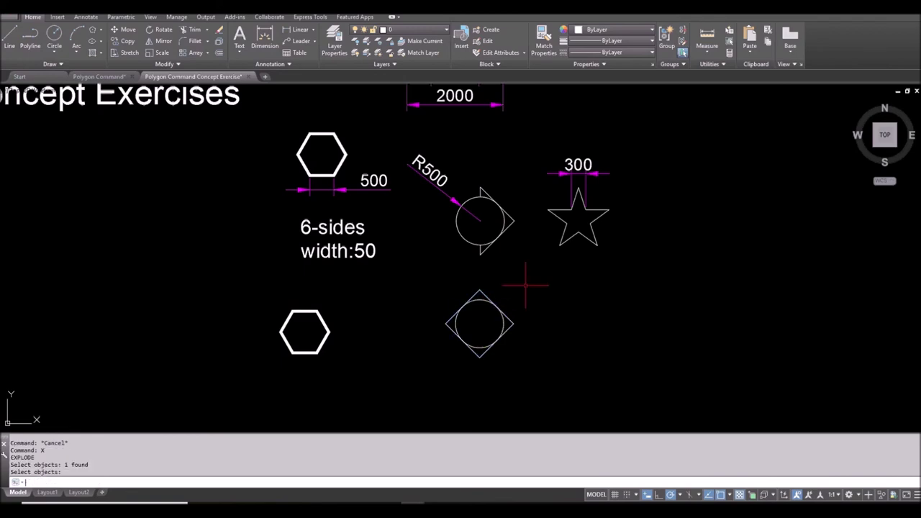
pyautogui.click(449, 322)
pyautogui.click(452, 316)
pyautogui.write('e')
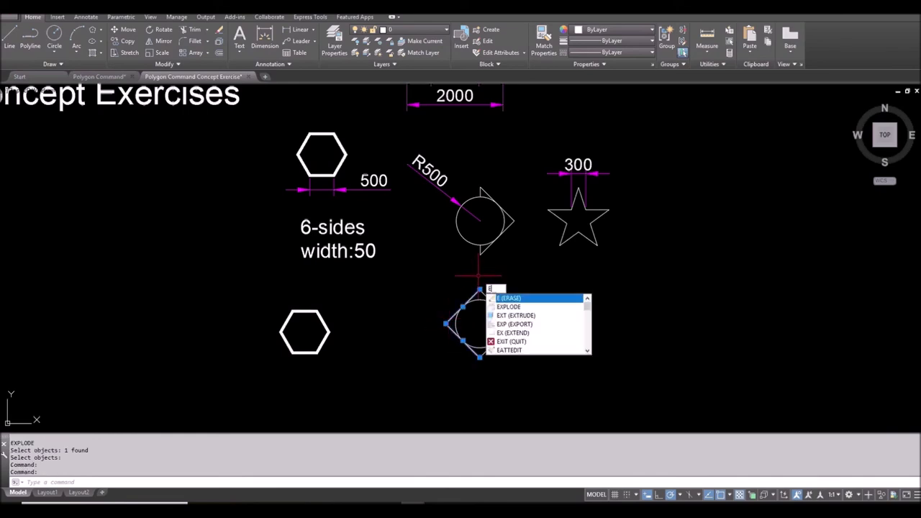
pyautogui.press('Return')
# Draw short vertical lines from the remaining edges' upper and lower ends to the top and bottom of the circle
pyautogui.write('l')
pyautogui.press('Return')
pyautogui.click(481, 292)
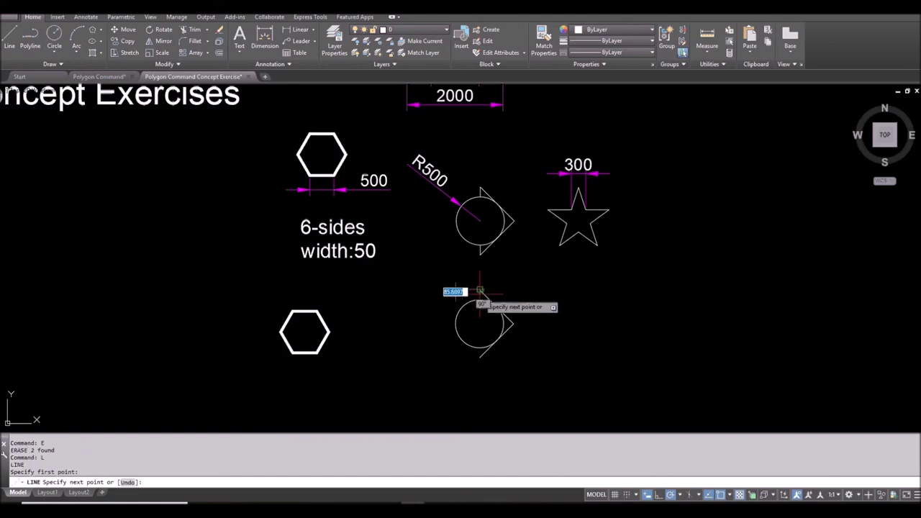
pyautogui.click(480, 356)
pyautogui.press('Return')
pyautogui.press('Return')
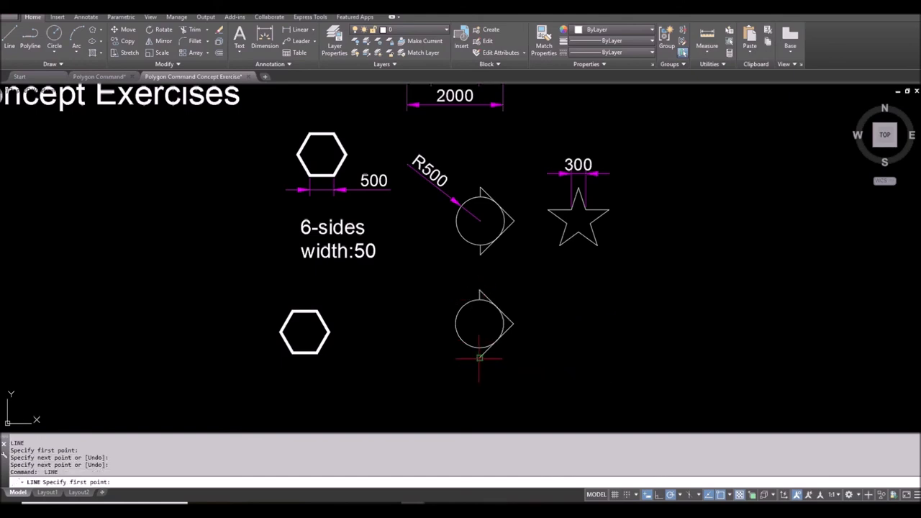
pyautogui.click(480, 354)
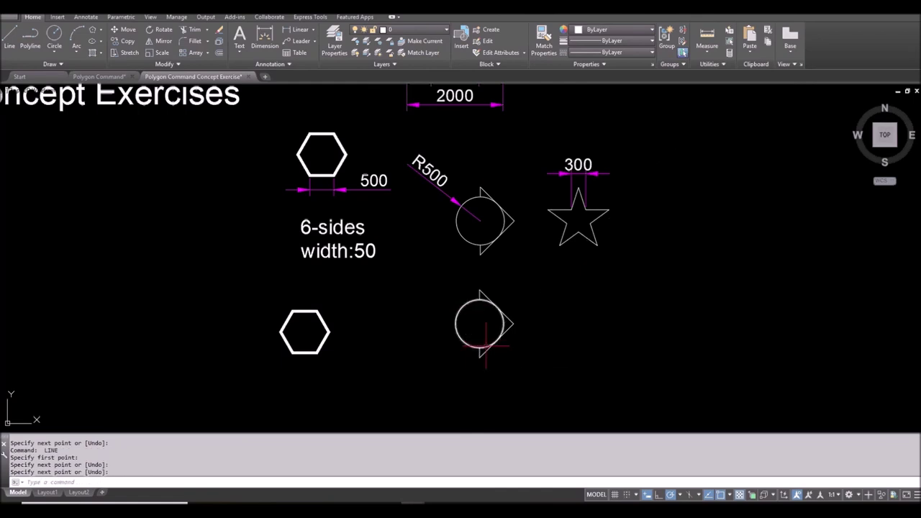
pyautogui.click(514, 324)
pyautogui.press('Return')
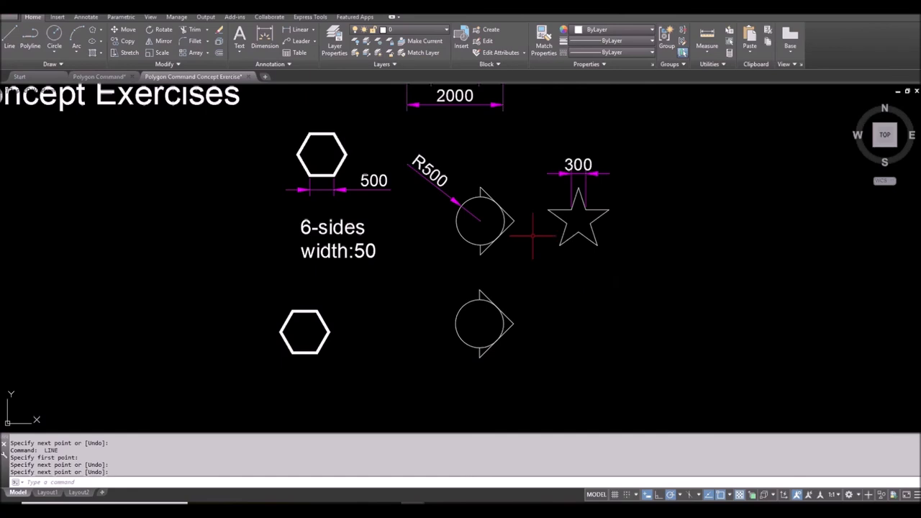
# Draw a five-sided polygon by its edge below the star exercise, with a 300-long horizontal edge on top and a vertex pointing down
pyautogui.click(94, 29)
pyautogui.write('5')
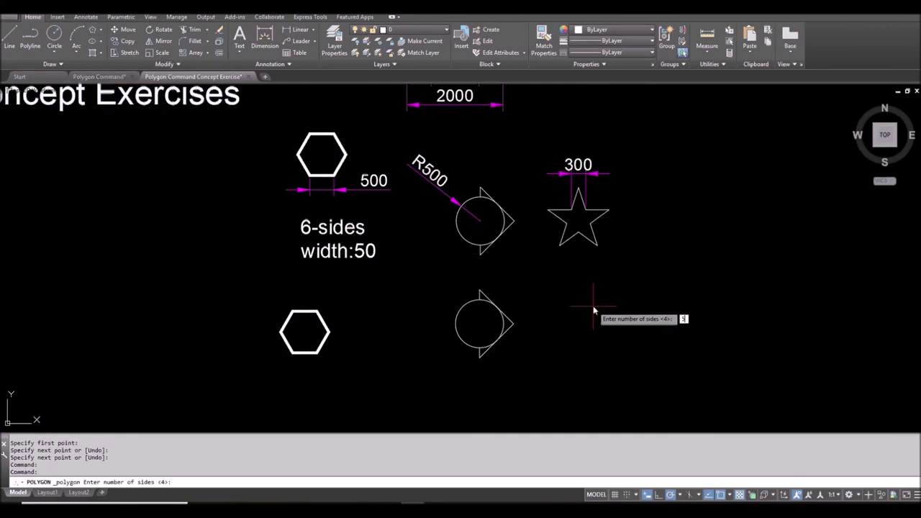
pyautogui.press('Return')
pyautogui.write('e')
pyautogui.press('Return')
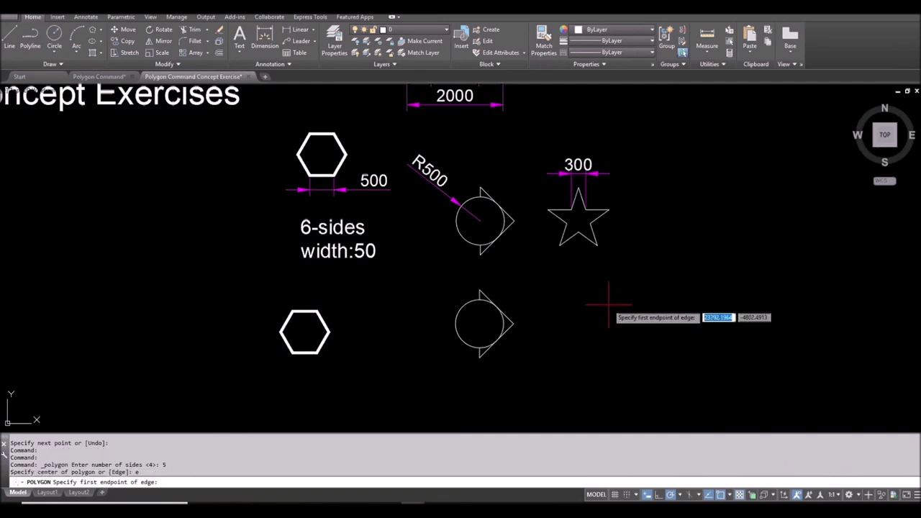
pyautogui.click(610, 305)
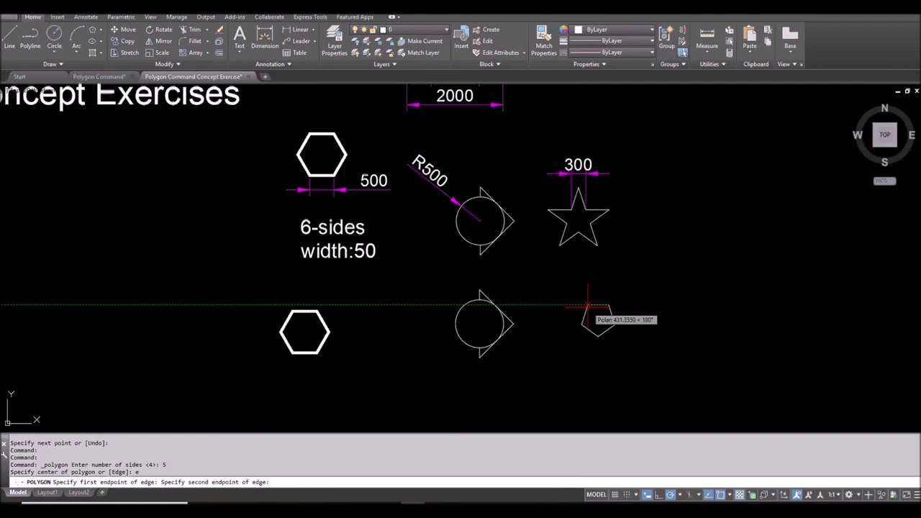
pyautogui.write('3')
pyautogui.press('Return')
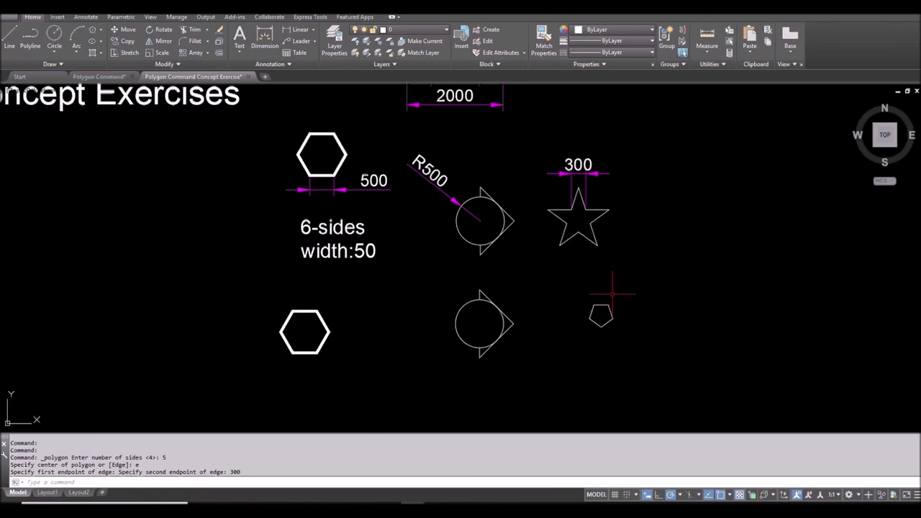
# Explode the new pentagon below the star exercise into separate lines
pyautogui.write('x')
pyautogui.press('Return')
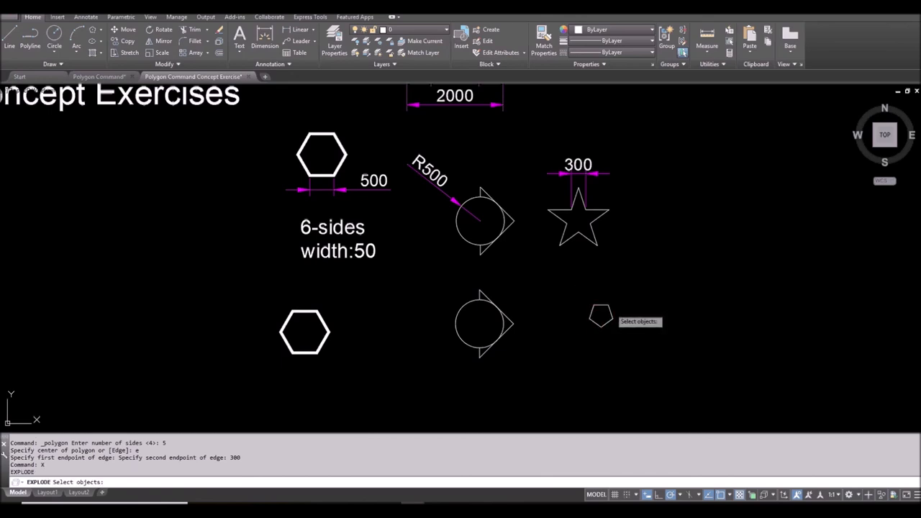
pyautogui.click(612, 316)
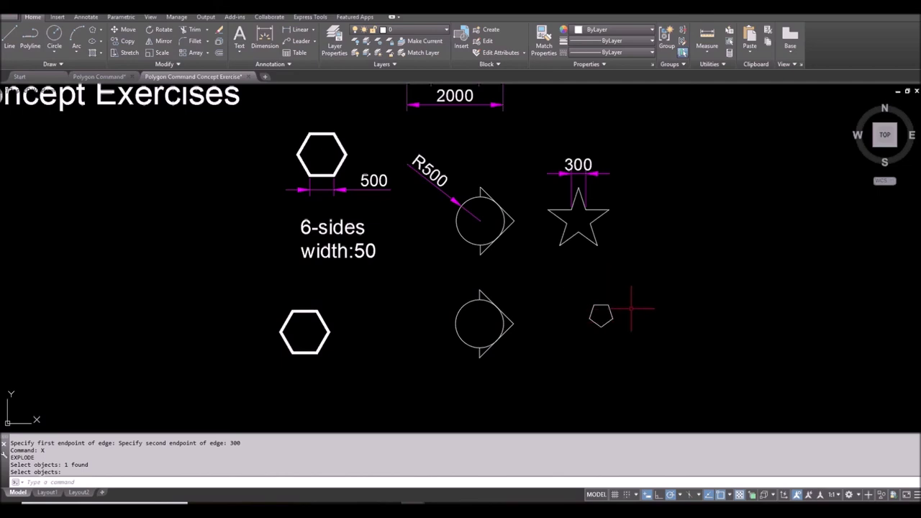
# Extend the pentagon's five lines at both ends until they meet as star points, using all five as boundaries and a fence around the pentagon
pyautogui.write('EX')
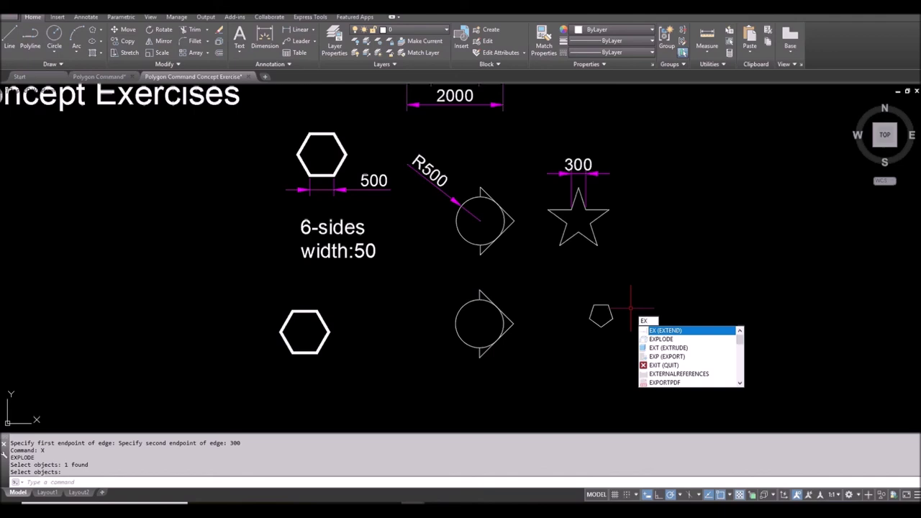
pyautogui.press('Return')
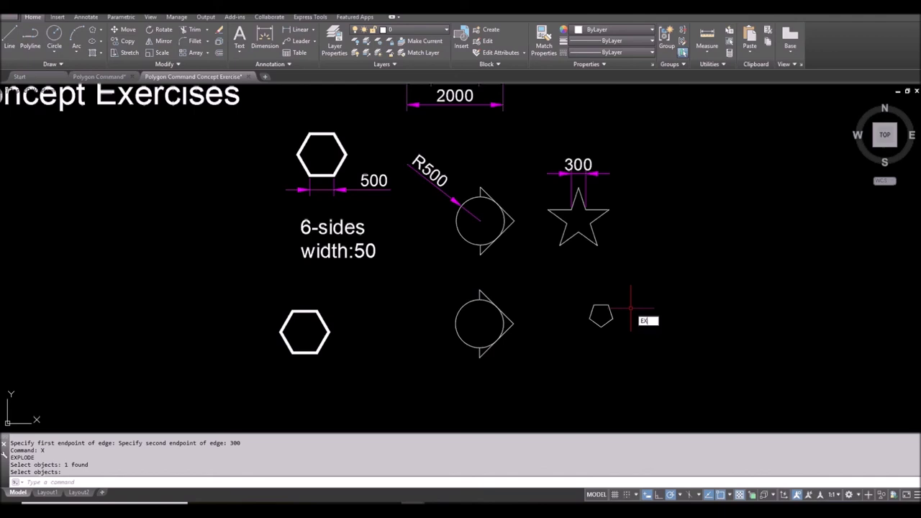
pyautogui.click(584, 291)
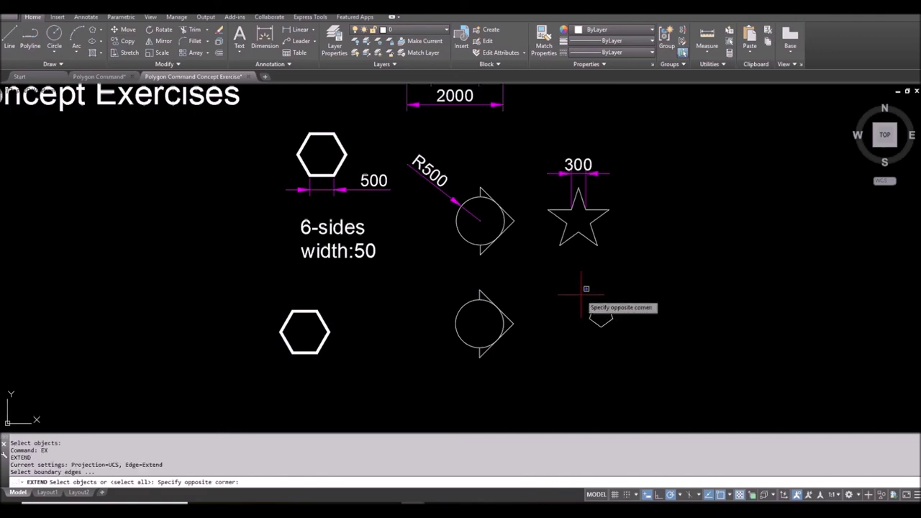
pyautogui.click(626, 337)
pyautogui.press('Return')
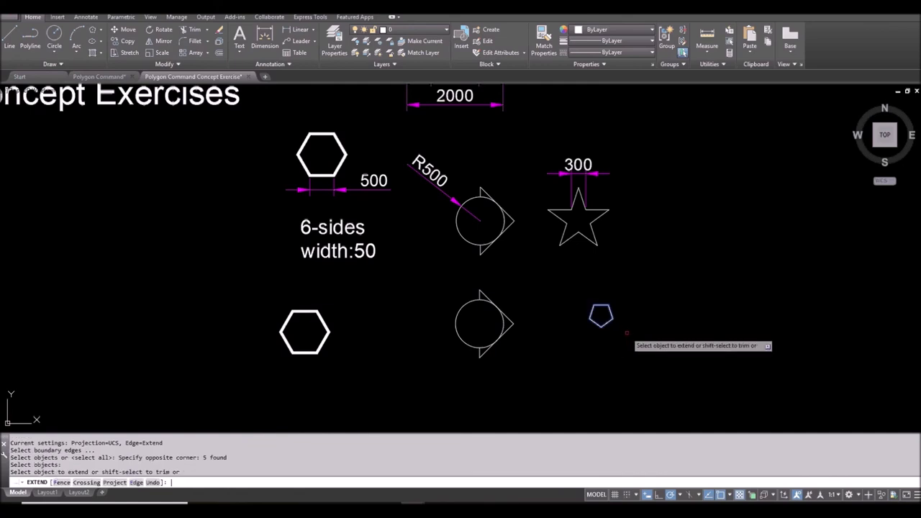
pyautogui.scroll(2, 600, 316)
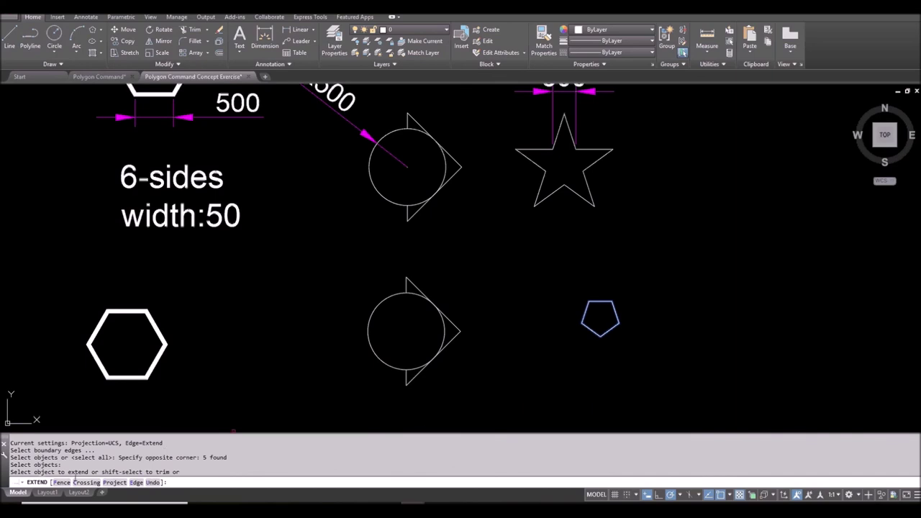
pyautogui.click(62, 483)
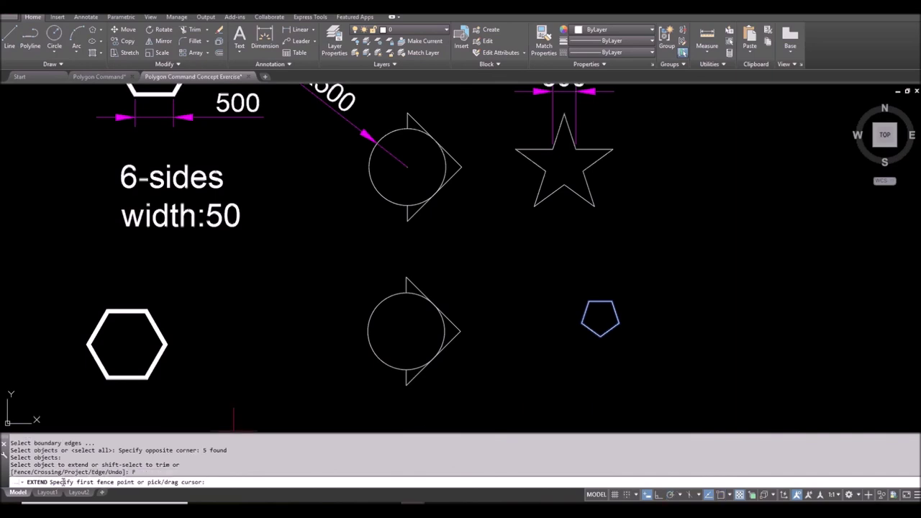
pyautogui.scroll(4, 608, 324)
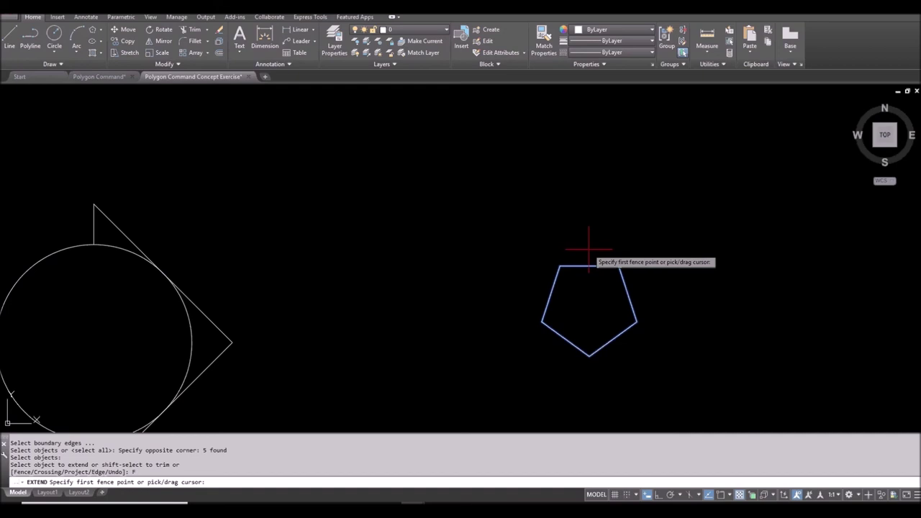
pyautogui.click(589, 177)
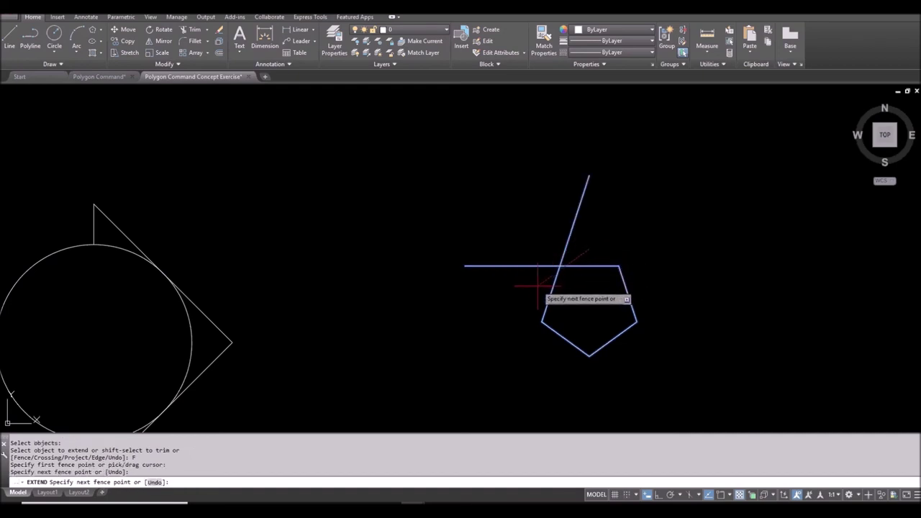
pyautogui.click(539, 286)
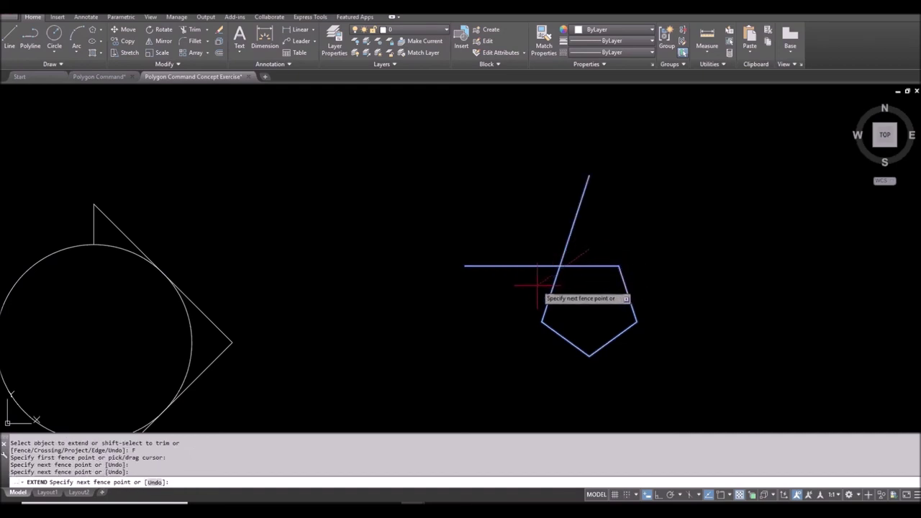
pyautogui.click(555, 353)
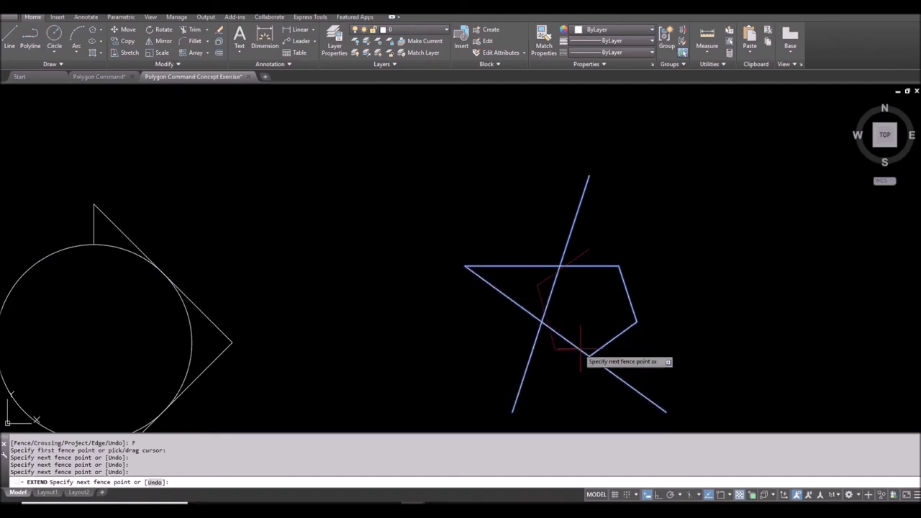
pyautogui.click(620, 345)
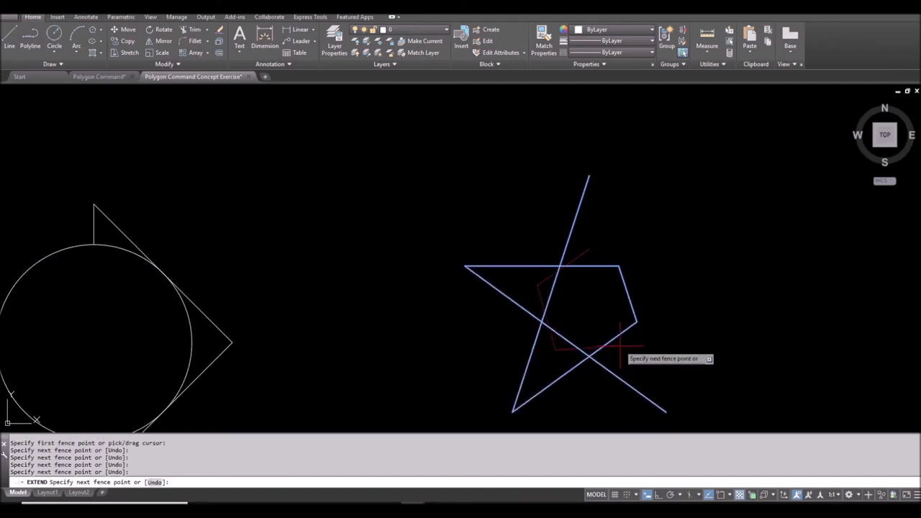
pyautogui.click(632, 296)
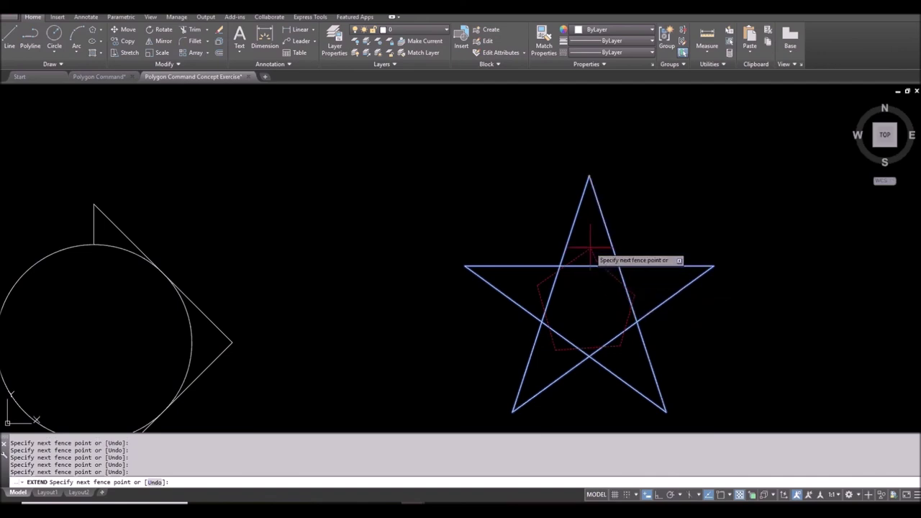
pyautogui.press('Return')
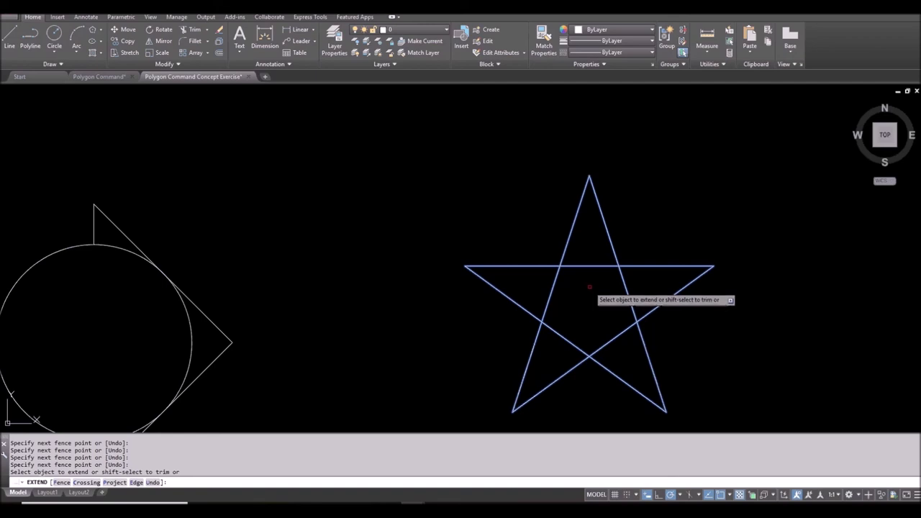
# Trim away the five inner pentagon segments within the Extend command so only the star outline remains, and end the command
pyautogui.keyDown('shift'); pyautogui.click(642, 281); pyautogui.keyUp('shift')
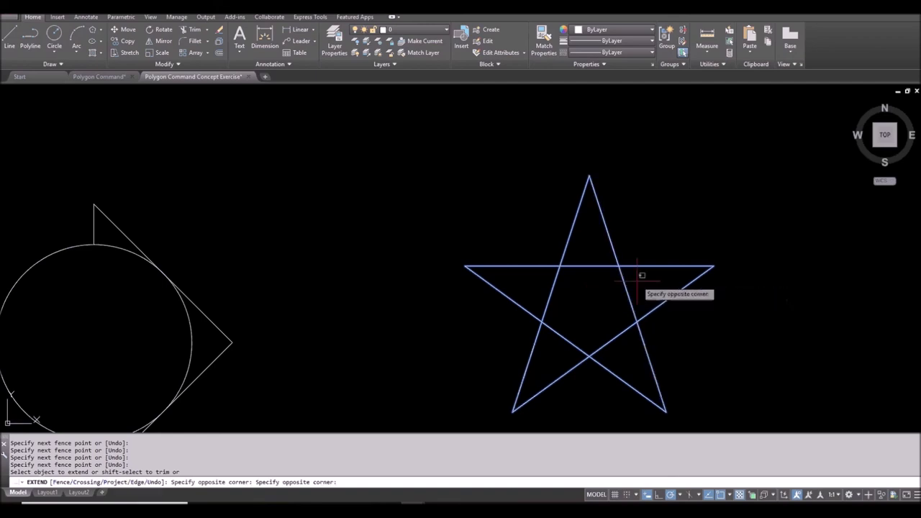
pyautogui.keyDown('shift'); pyautogui.click(551, 290); pyautogui.keyUp('shift')
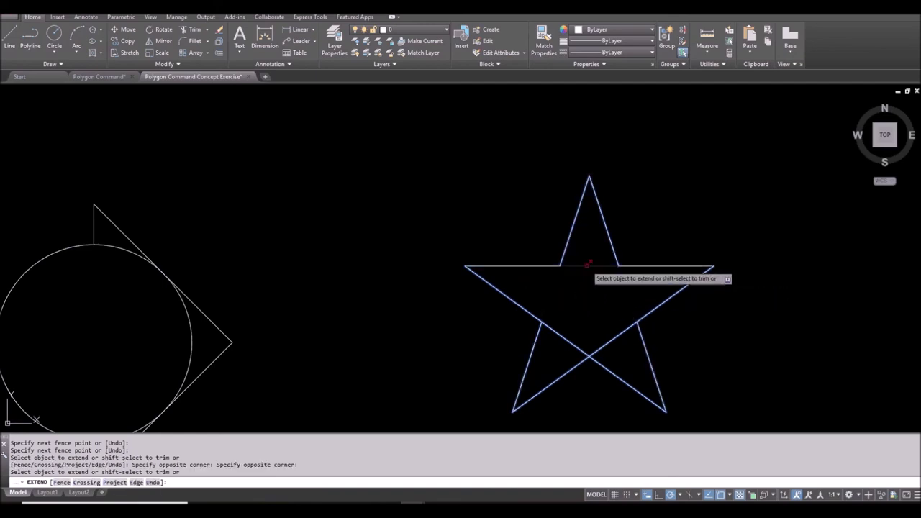
pyautogui.keyDown('shift'); pyautogui.click(587, 266); pyautogui.keyUp('shift')
pyautogui.keyDown('shift'); pyautogui.click(565, 336); pyautogui.keyUp('shift')
pyautogui.keyDown('shift'); pyautogui.click(611, 338); pyautogui.keyUp('shift')
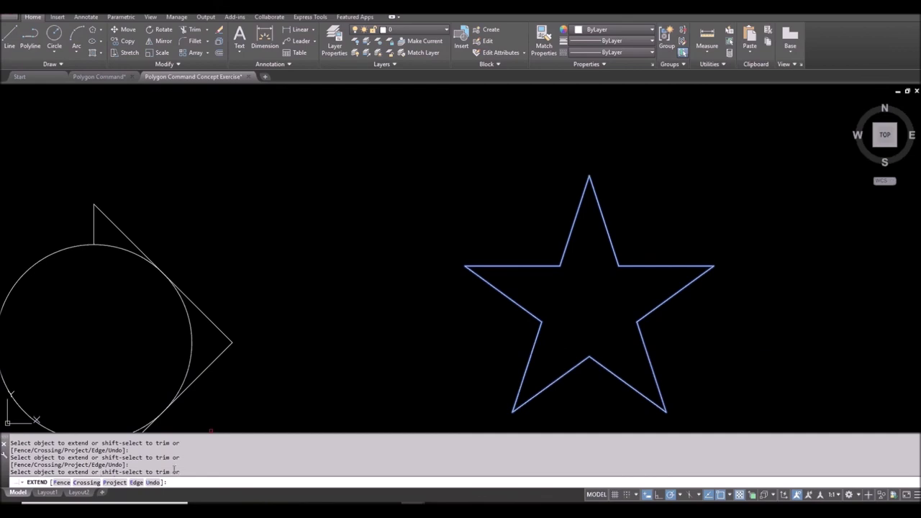
pyautogui.moveTo(184, 472); pyautogui.dragTo(100, 472)
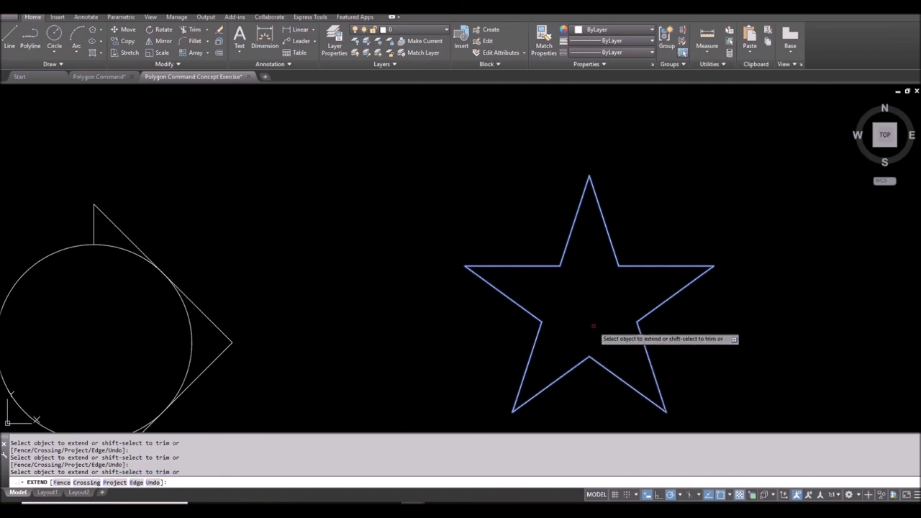
pyautogui.press('Escape')
pyautogui.scroll(-5, 591, 295)
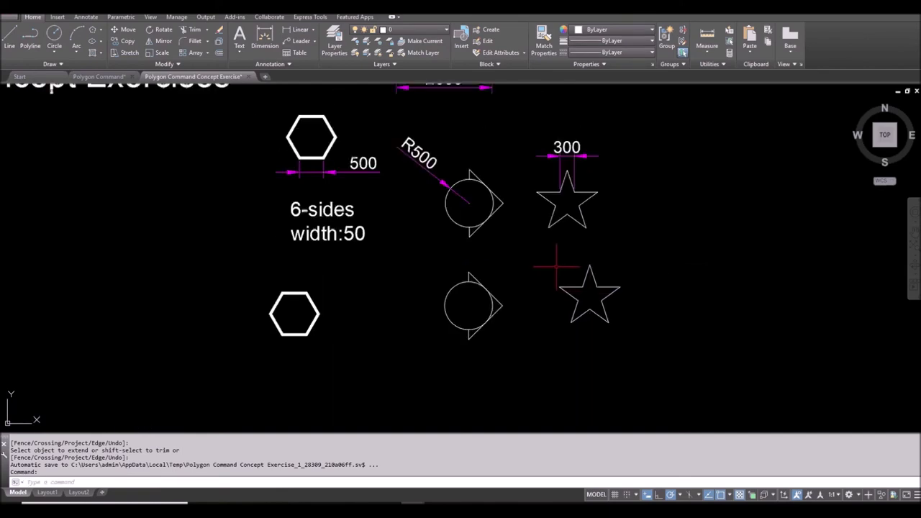
pyautogui.scroll(-2, 508, 272)
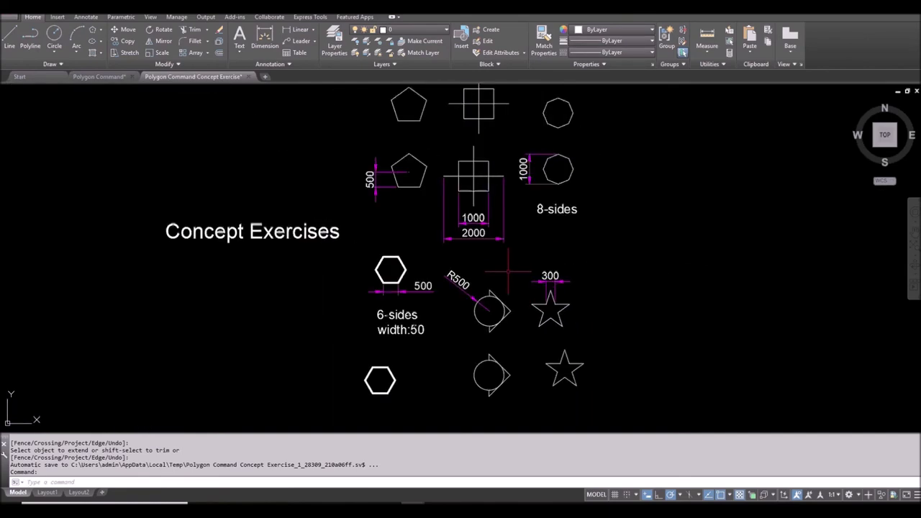